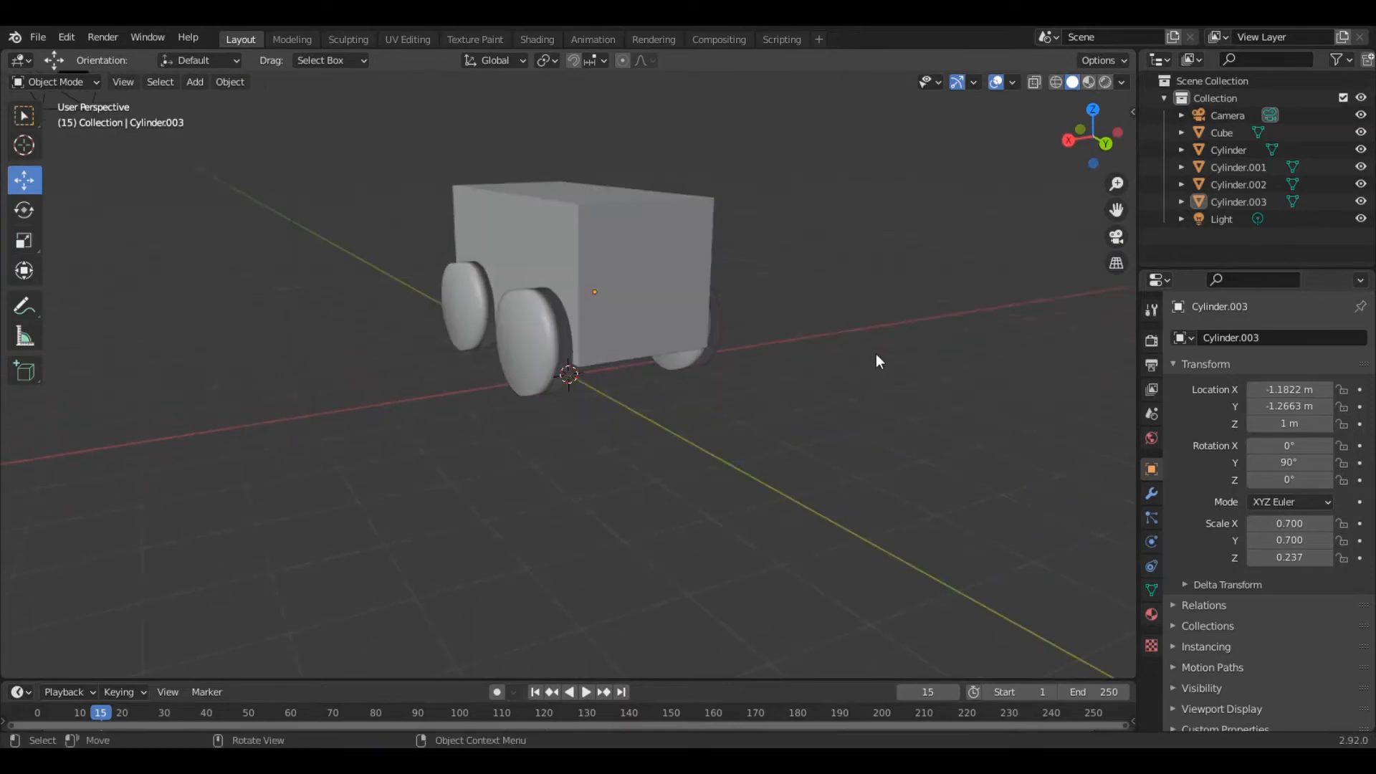
Scale the car body box down in height to about 0.88 on Z.
click(562, 256)
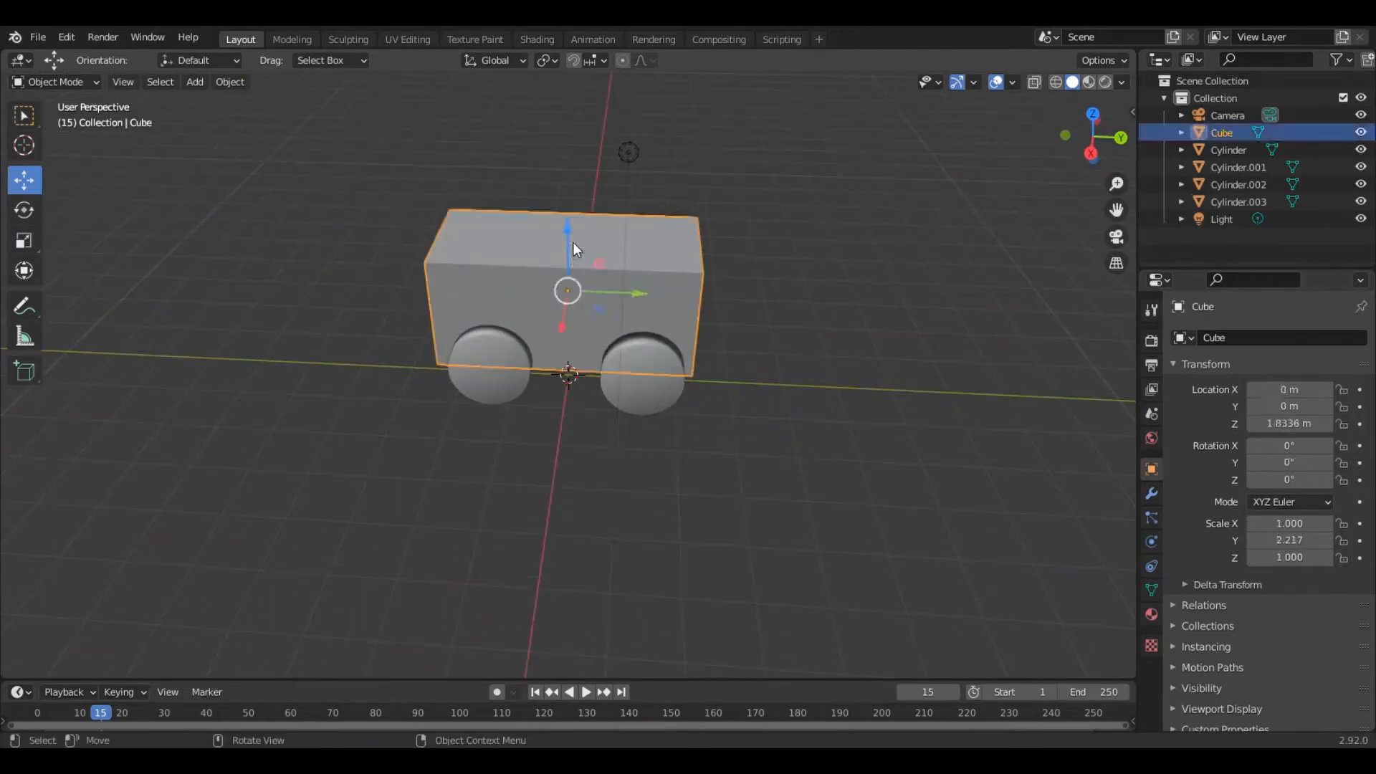
click(825, 368)
click(429, 295)
click(23, 240)
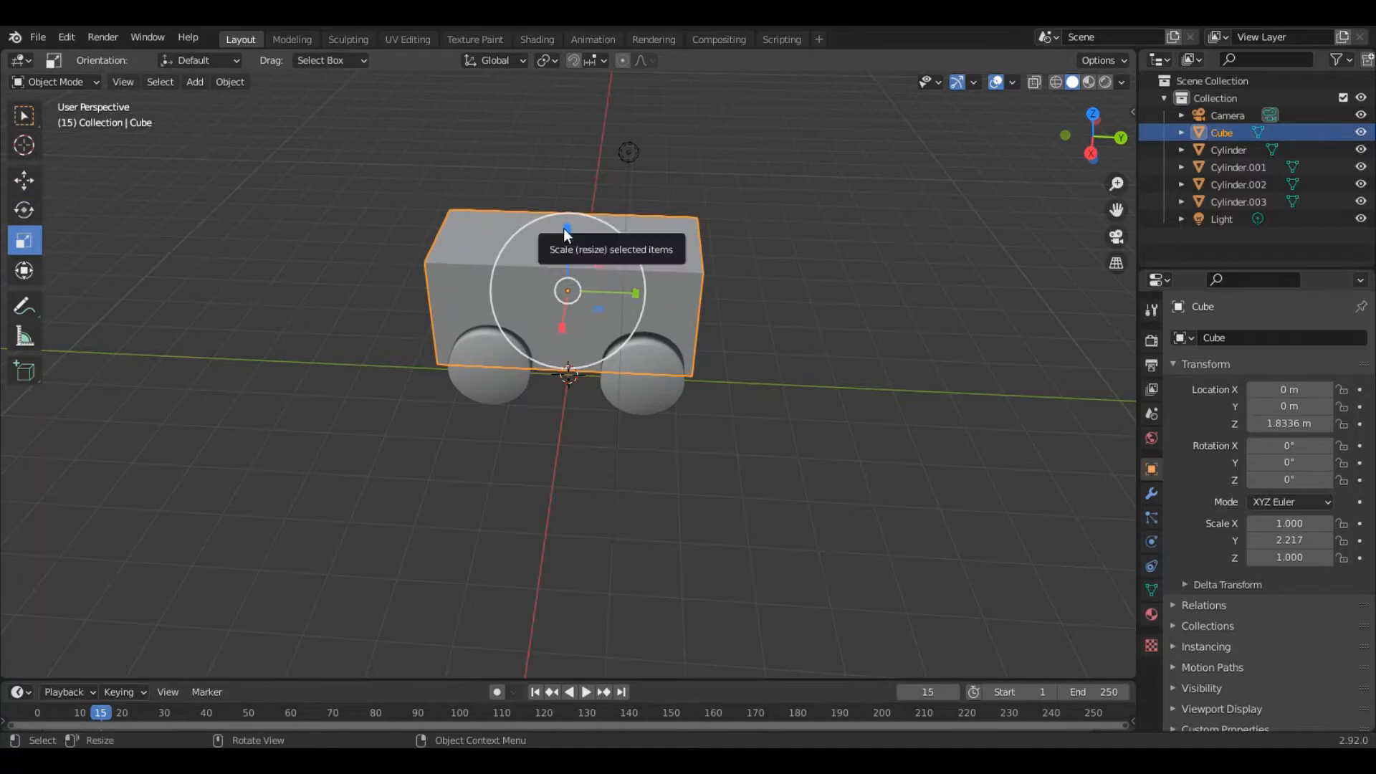
drag(567, 228, 563, 239)
click(357, 301)
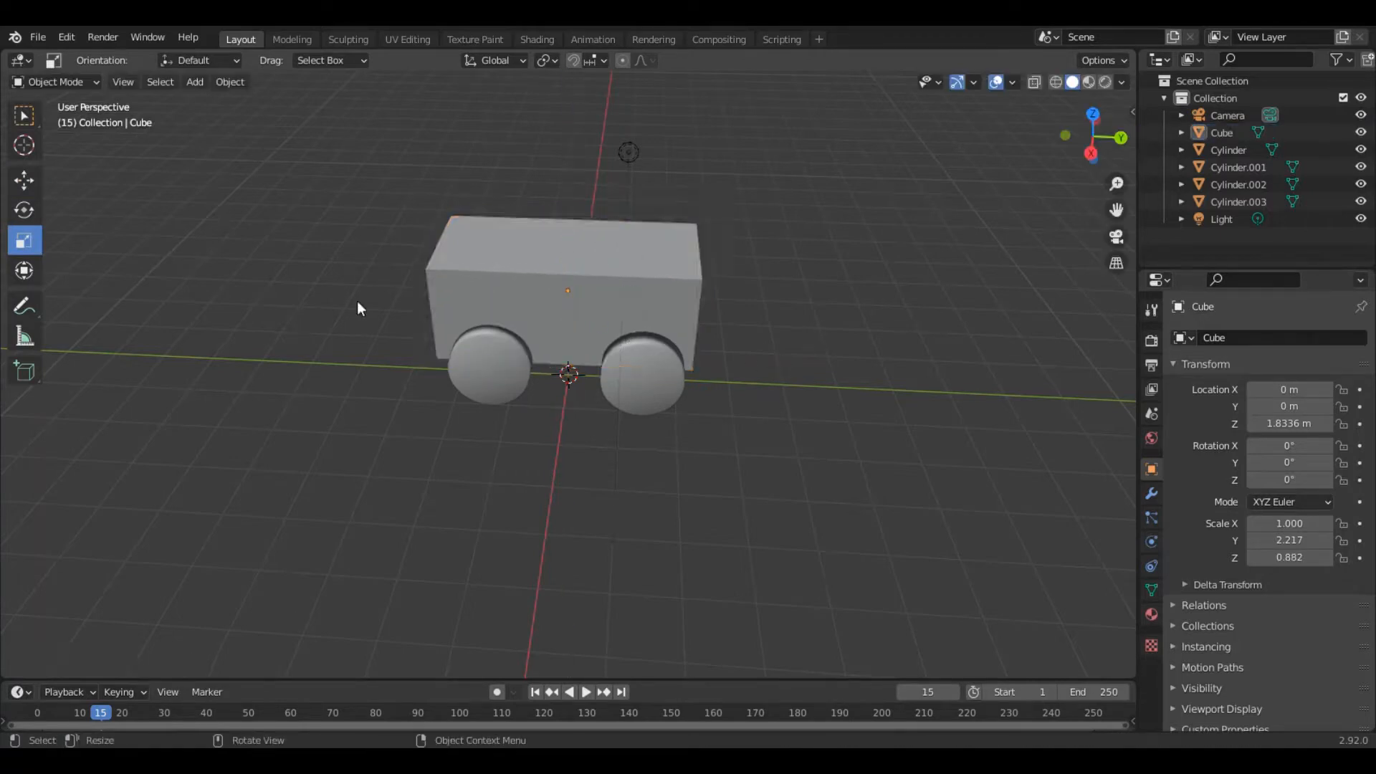
Add a new mesh cube to the scene for the upper part of the car.
click(23, 180)
middle_drag(1034, 364, 588, 402)
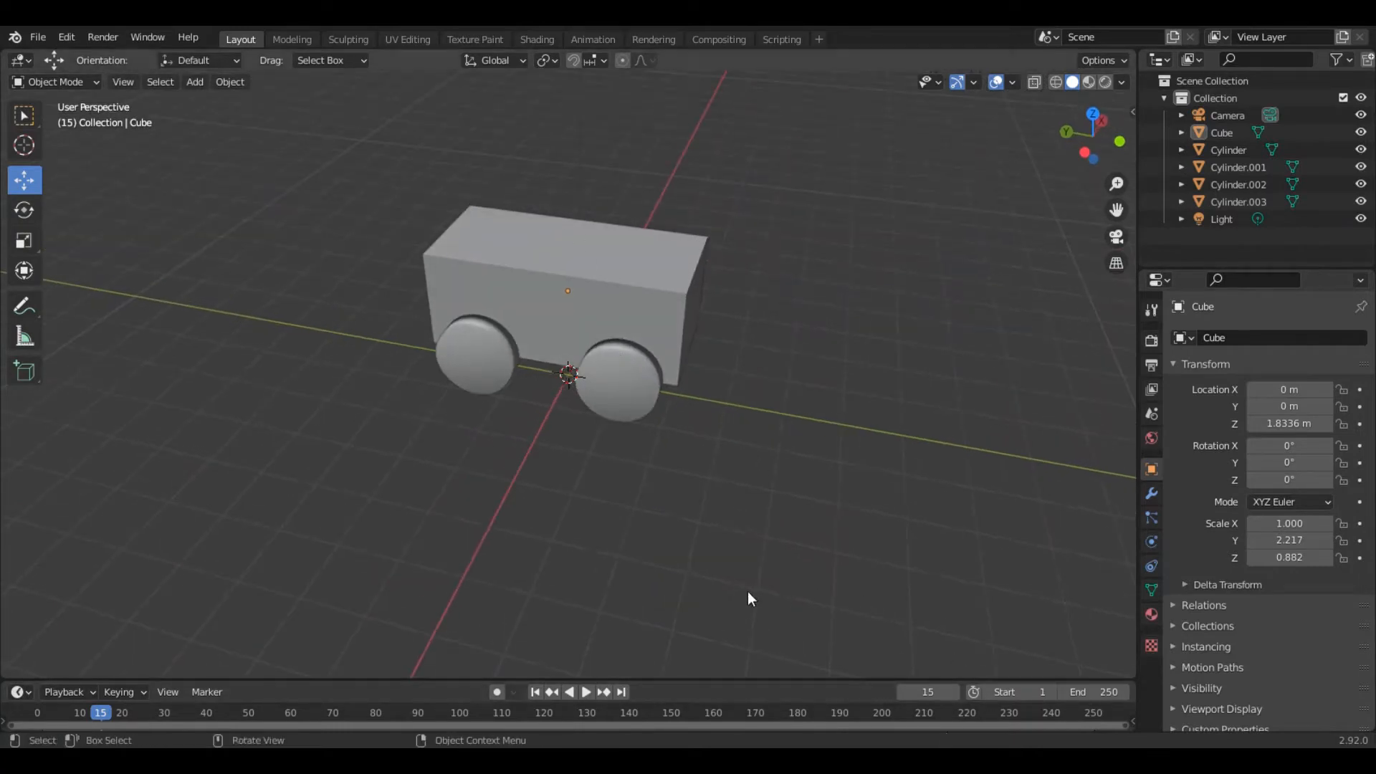
key(shift+a)
mouse_move(716, 395)
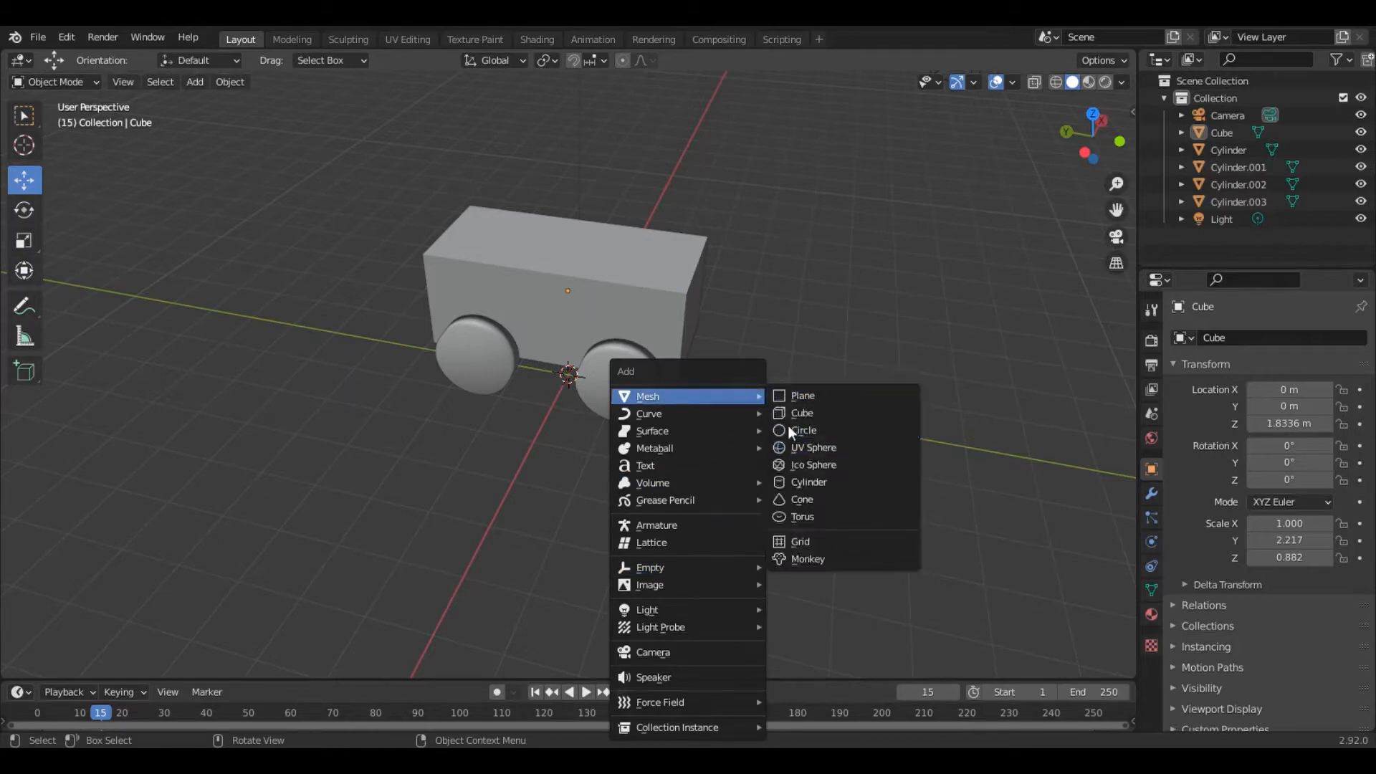
click(803, 413)
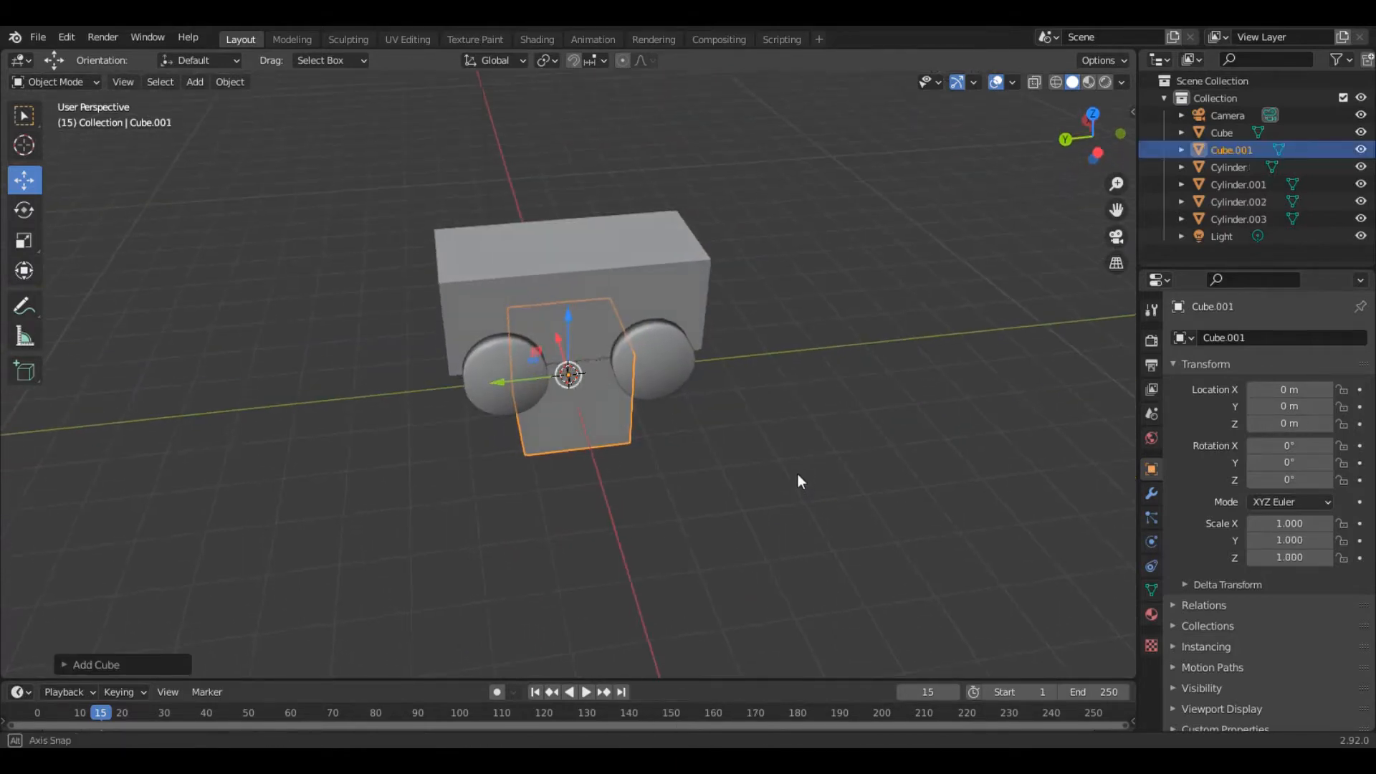
middle_drag(798, 475, 767, 445)
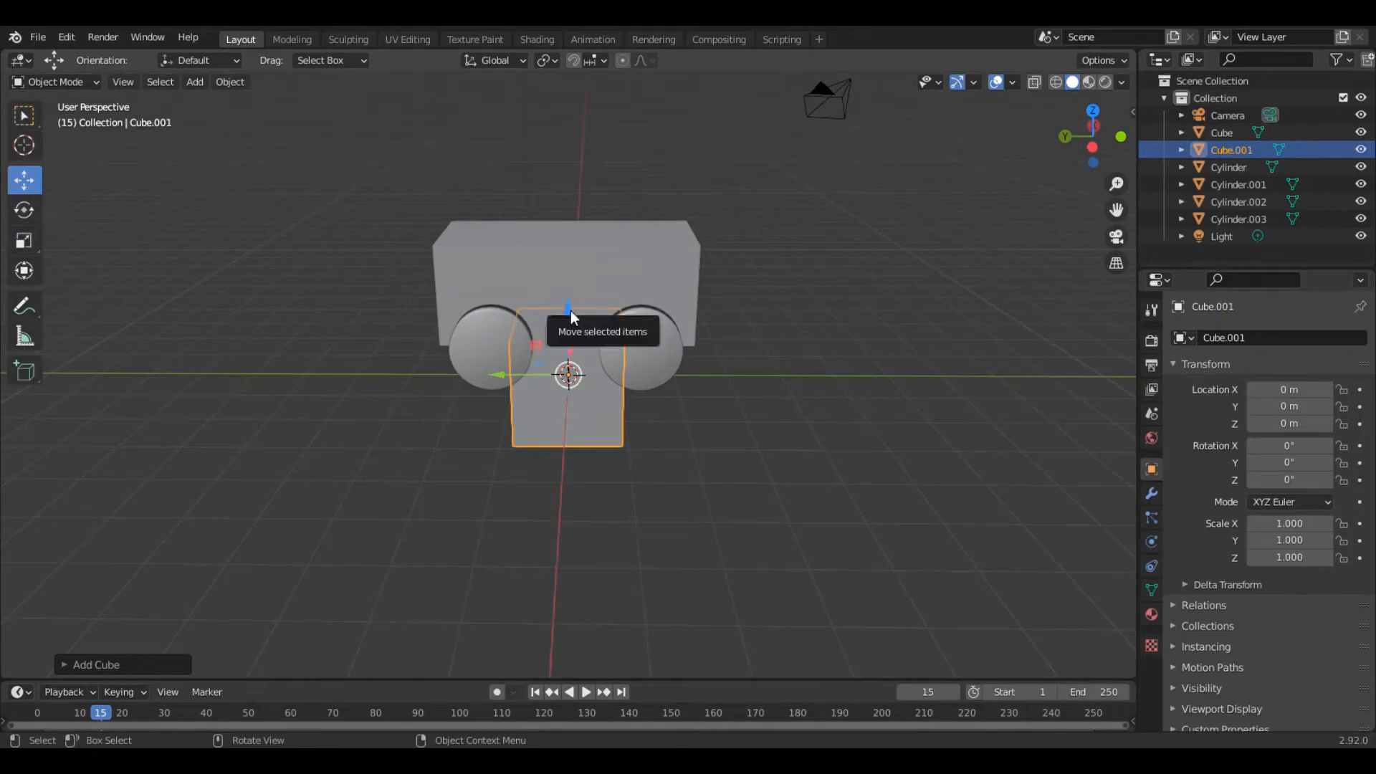
Raise the new cube onto the middle of the car body, at about Z 2.84 m.
drag(572, 317, 638, 129)
middle_drag(618, 254, 799, 378)
drag(566, 123, 574, 164)
middle_drag(712, 226, 574, 250)
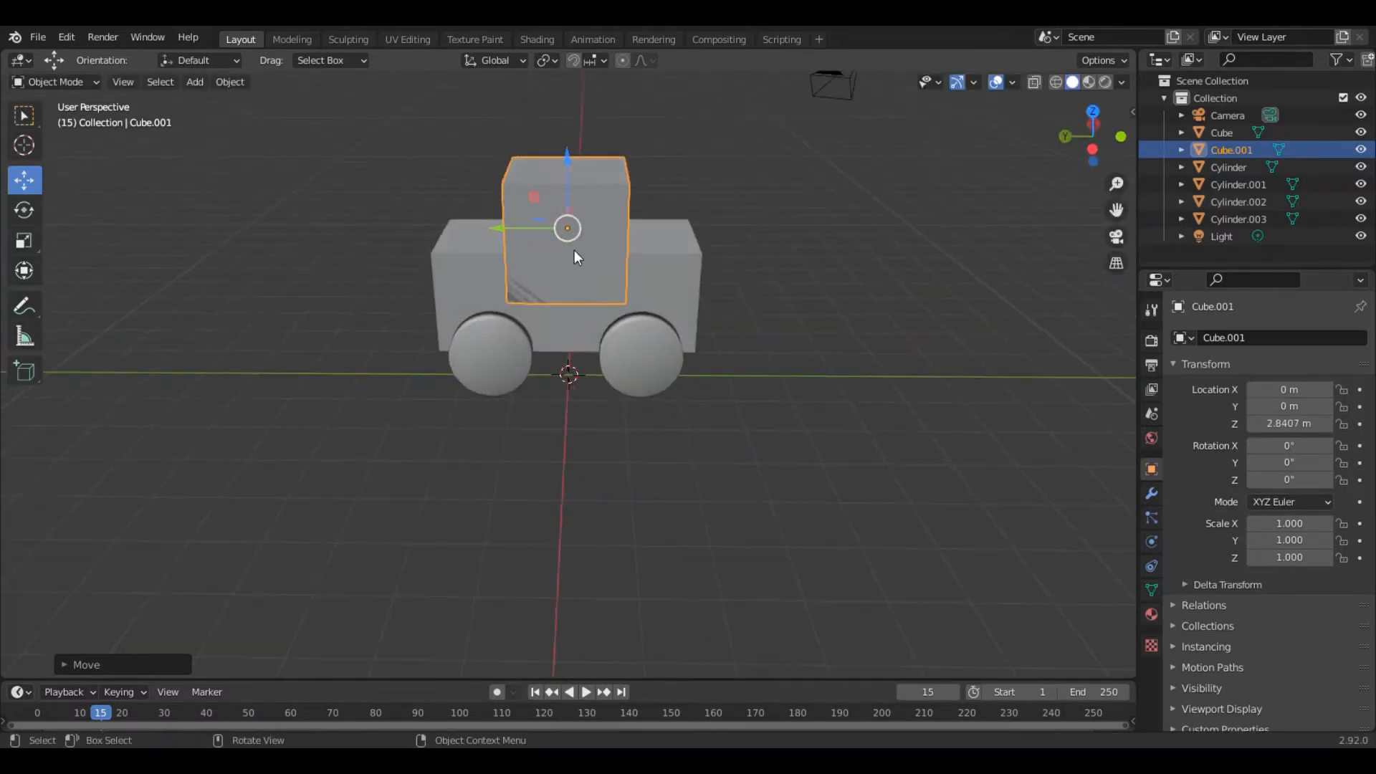
click(795, 336)
click(623, 264)
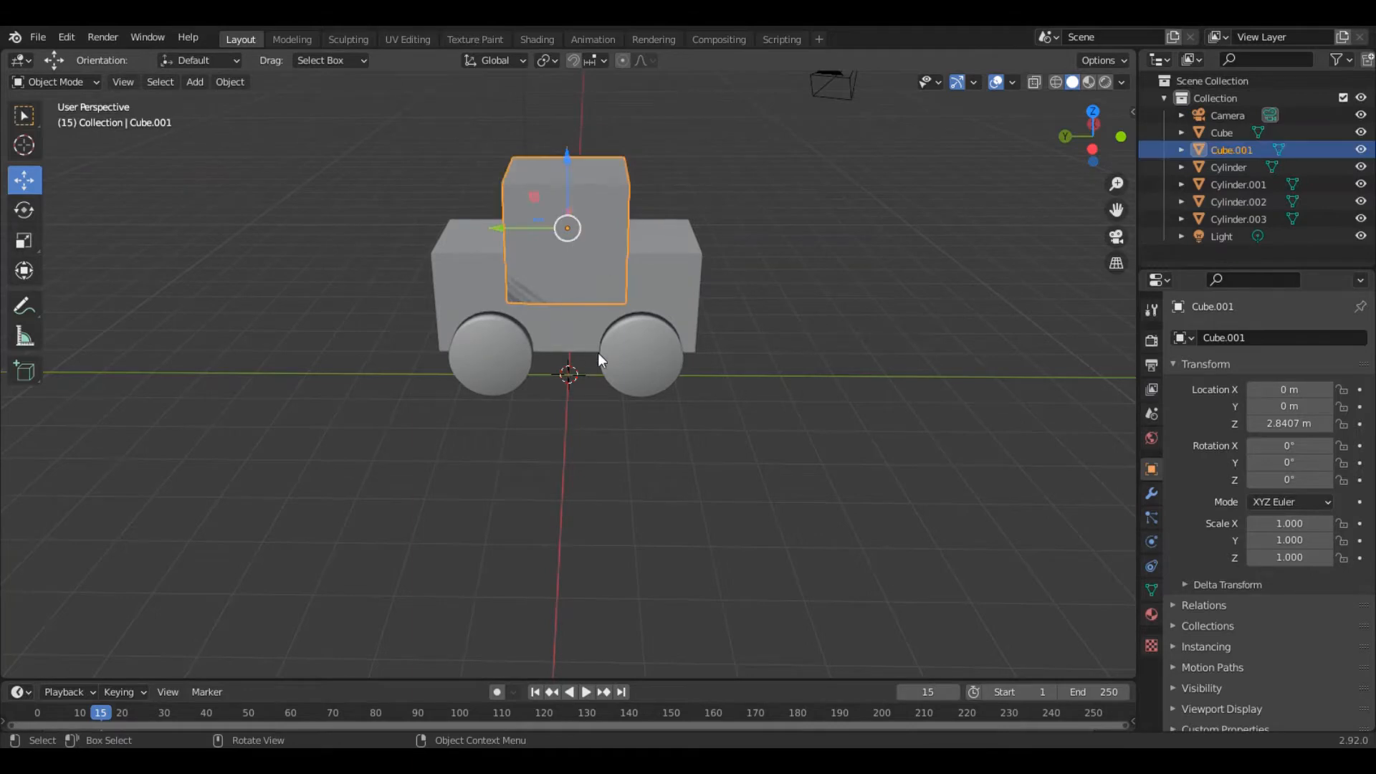
middle_drag(598, 352, 570, 393)
click(798, 408)
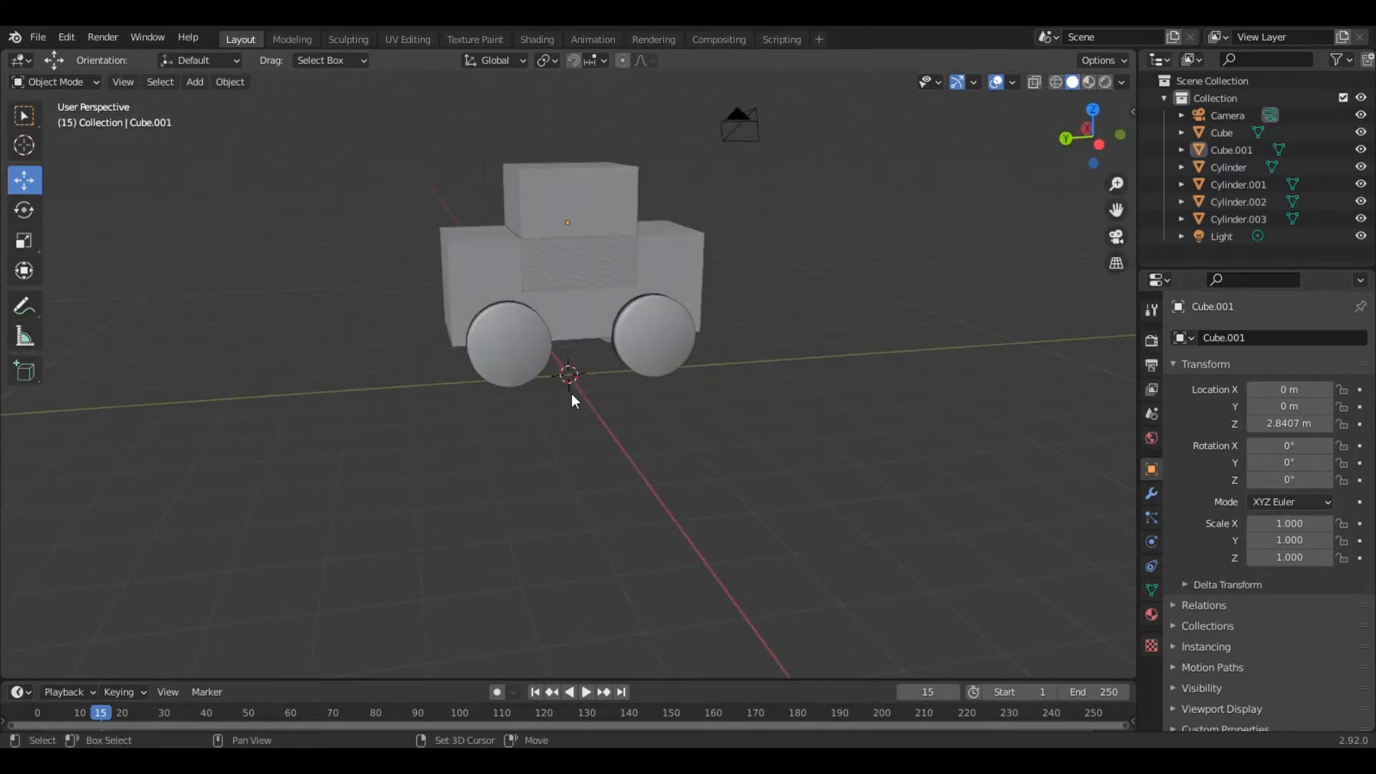
Add a mesh cone, raise it above the upper cube to about Z 4.49 m and shade it smooth.
key(shift+a)
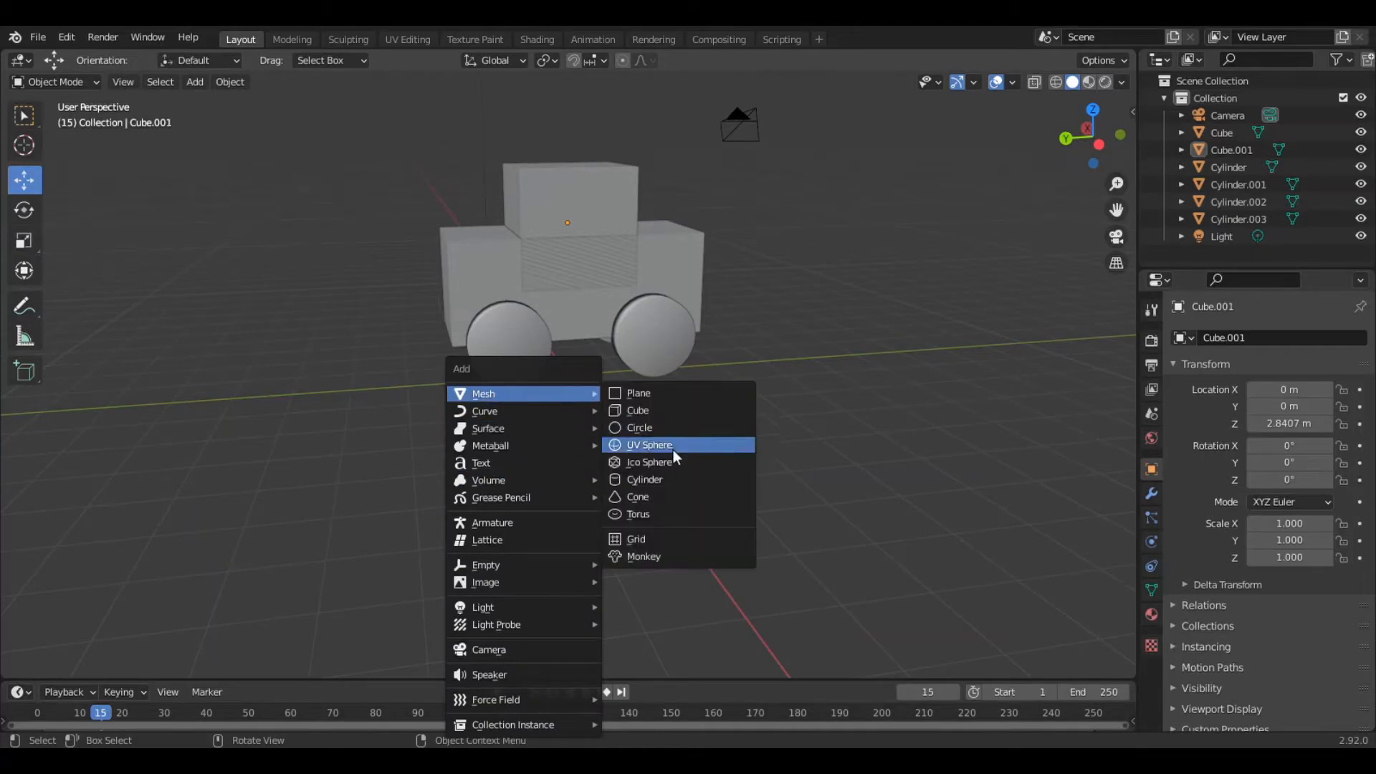
click(674, 494)
middle_drag(759, 417, 540, 294)
drag(570, 317, 569, 73)
right_click(579, 141)
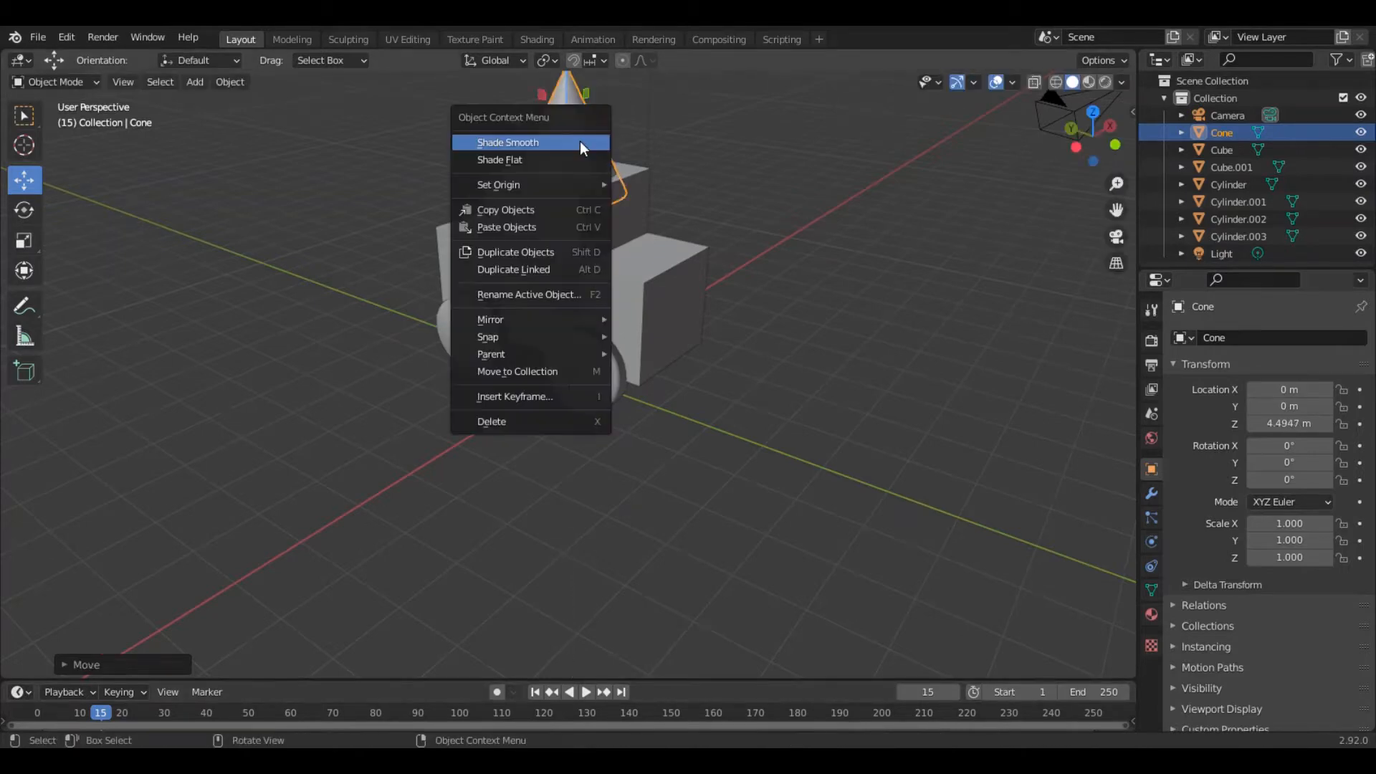
right_click(565, 173)
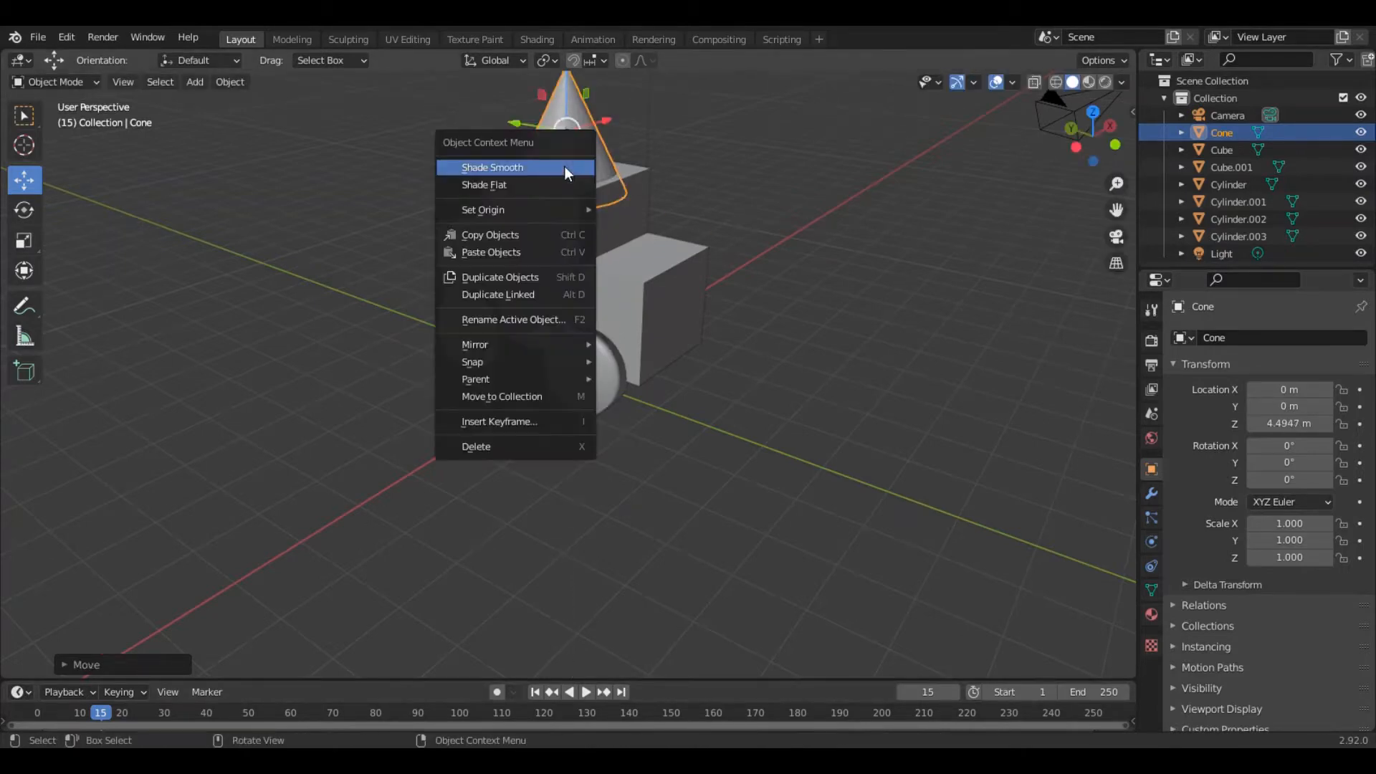
click(556, 167)
Tilt the cone to about -41.8° on X and position it over the upper cube at about Y 0.006 m, Z 4.31 m.
middle_drag(583, 186, 796, 208)
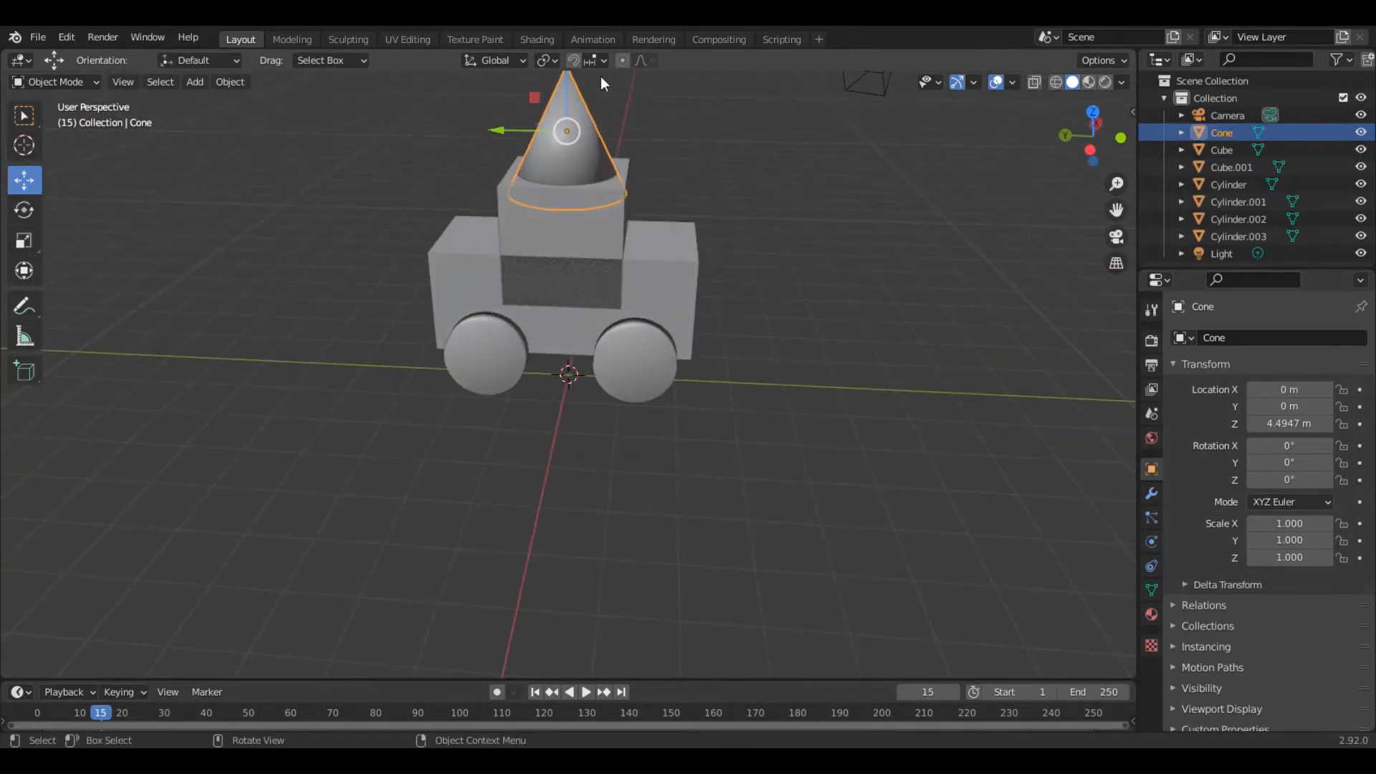
drag(485, 131, 615, 179)
click(24, 210)
click(36, 185)
middle_drag(612, 286, 561, 356)
drag(605, 192, 635, 215)
middle_drag(626, 372, 681, 403)
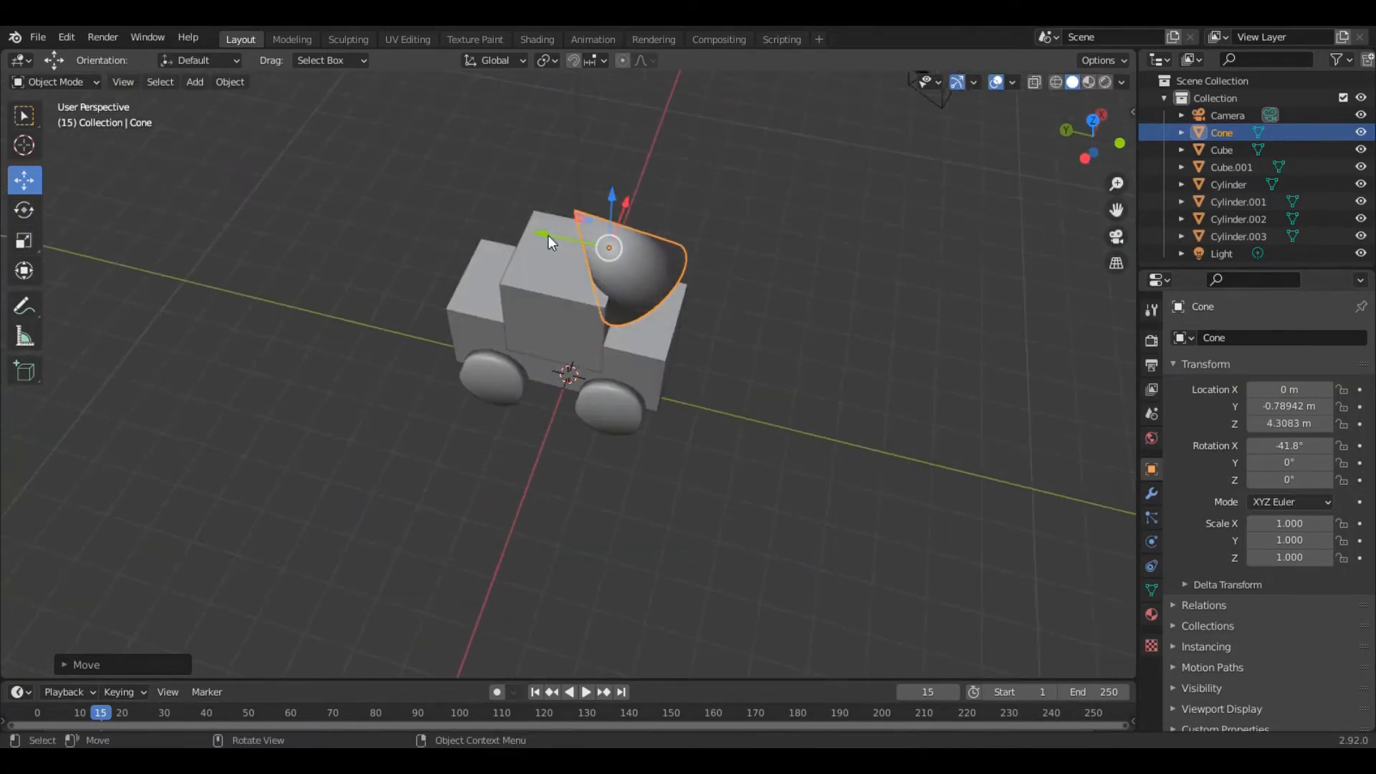
drag(548, 235, 528, 230)
middle_drag(574, 301, 698, 315)
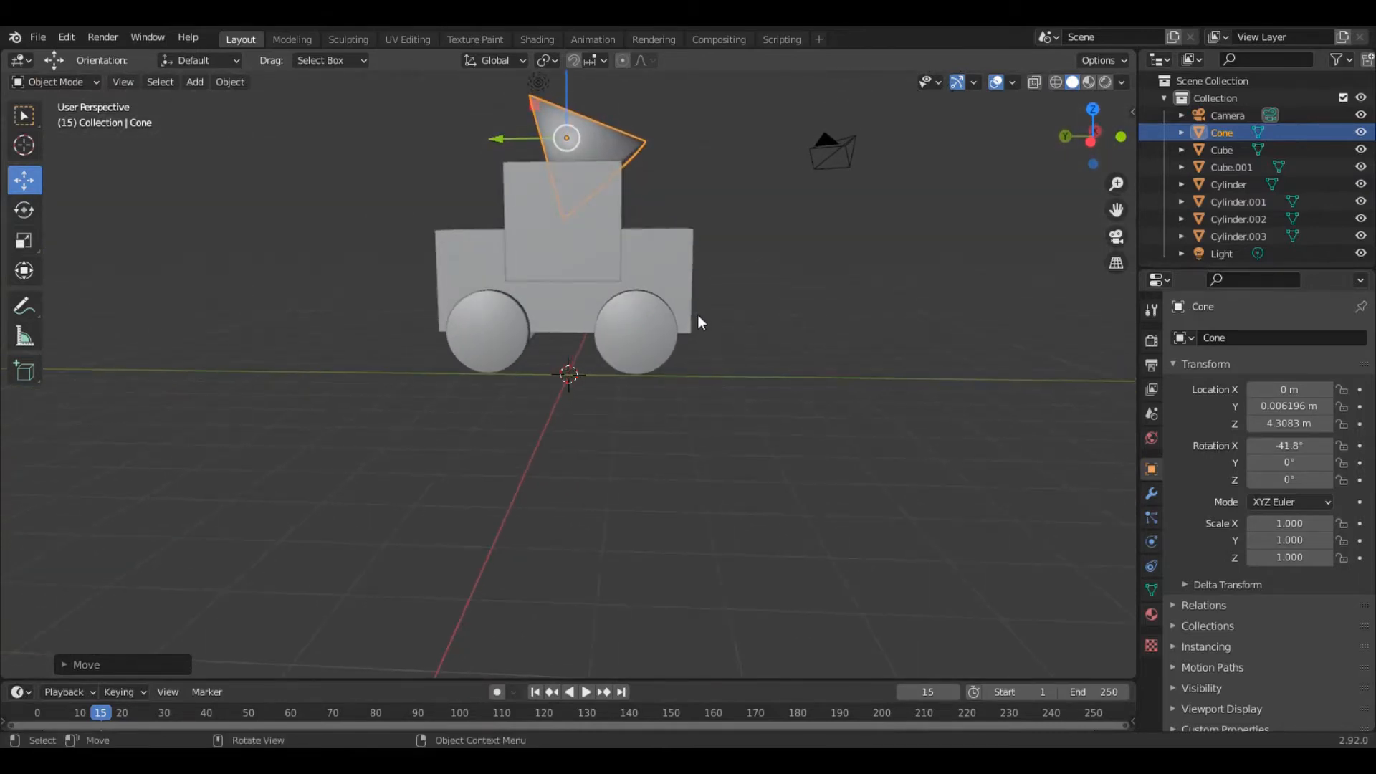
click(551, 215)
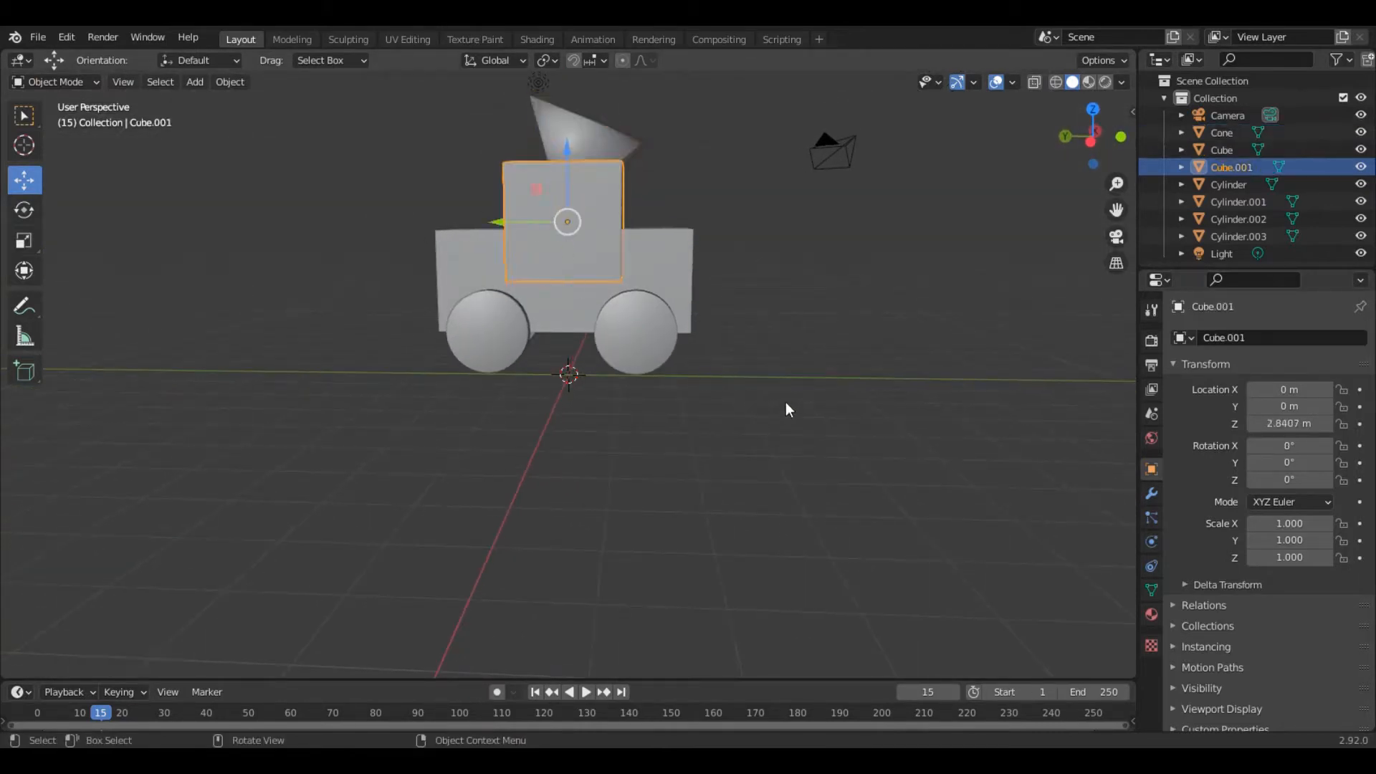
click(808, 384)
Add a mesh torus and raise it around the cone to about Z 4.10 m.
middle_drag(811, 384, 505, 421)
middle_drag(648, 416, 155, 438)
key(shift+a)
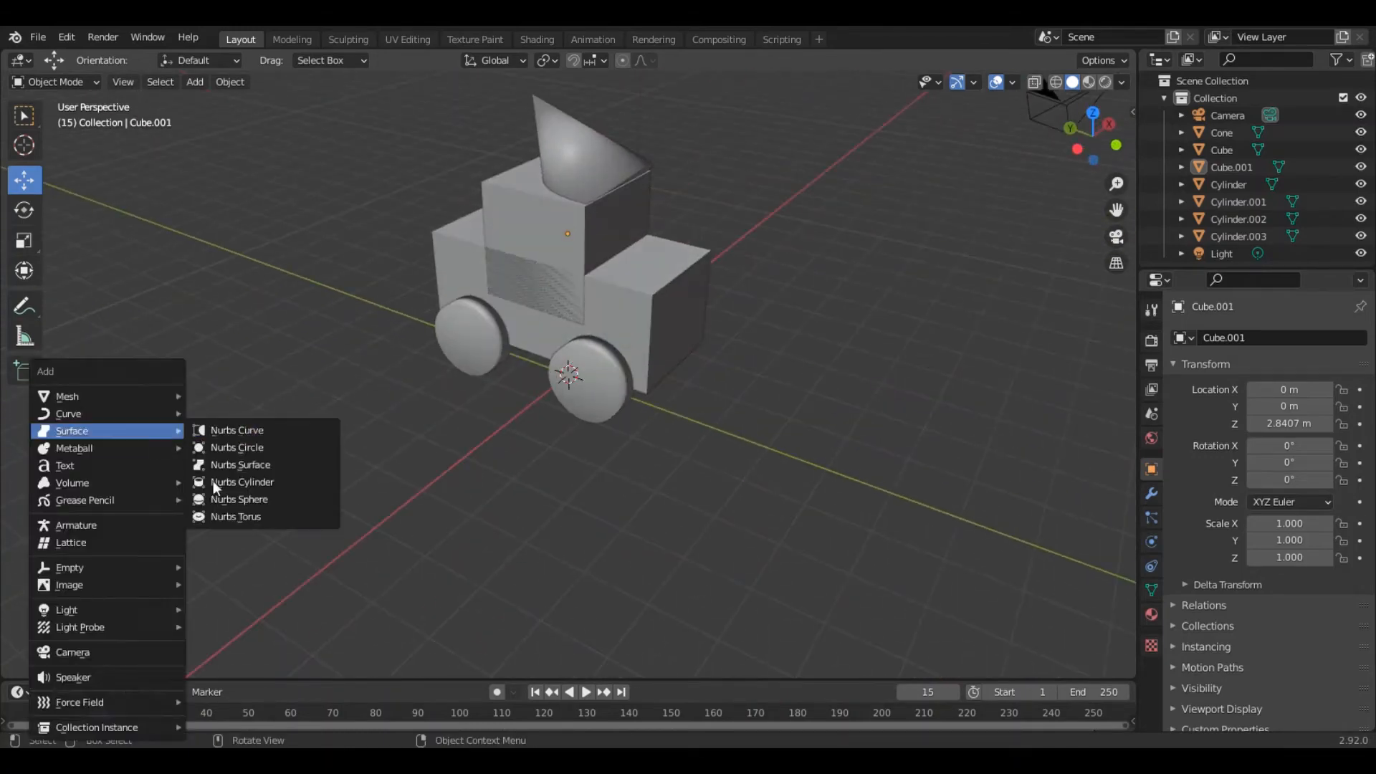
mouse_move(128, 397)
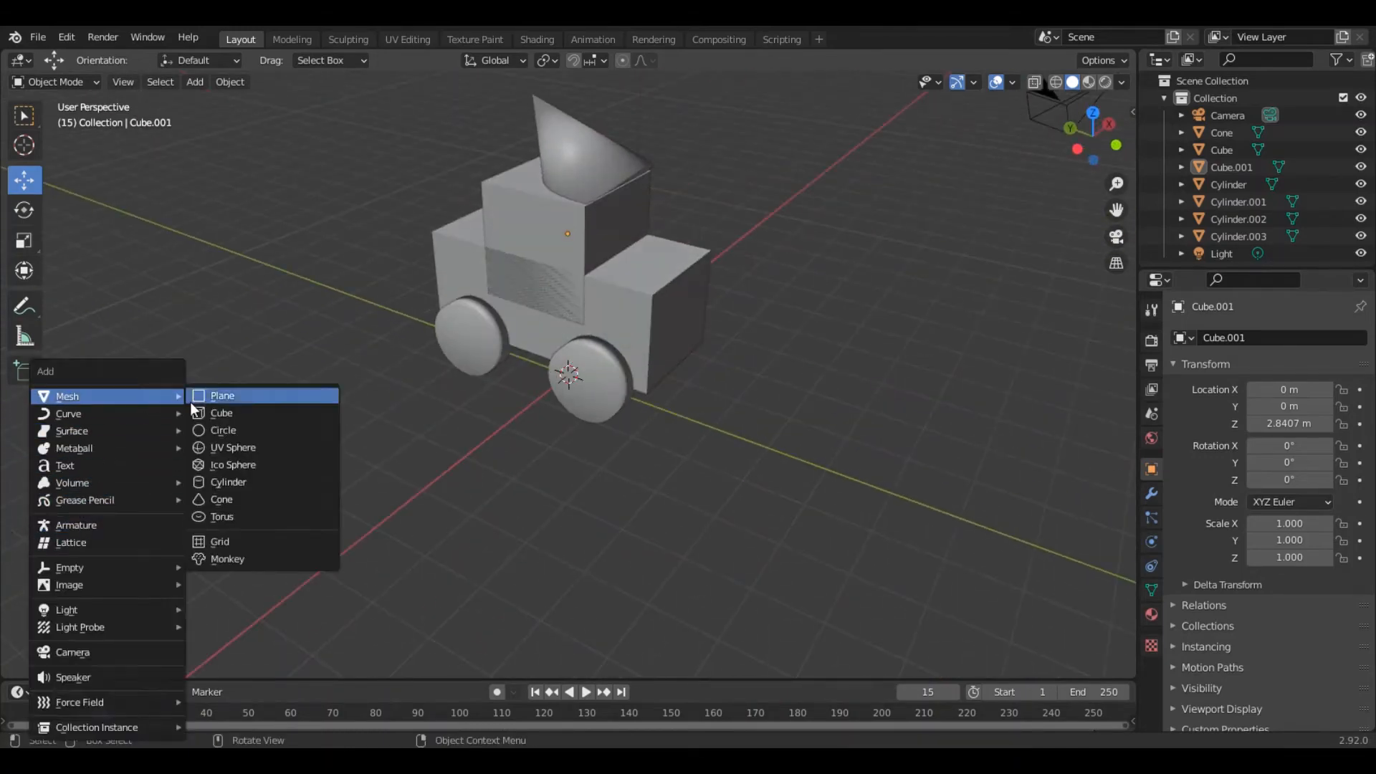
click(249, 514)
middle_drag(270, 509, 553, 320)
drag(567, 307, 571, 87)
middle_drag(667, 178, 557, 145)
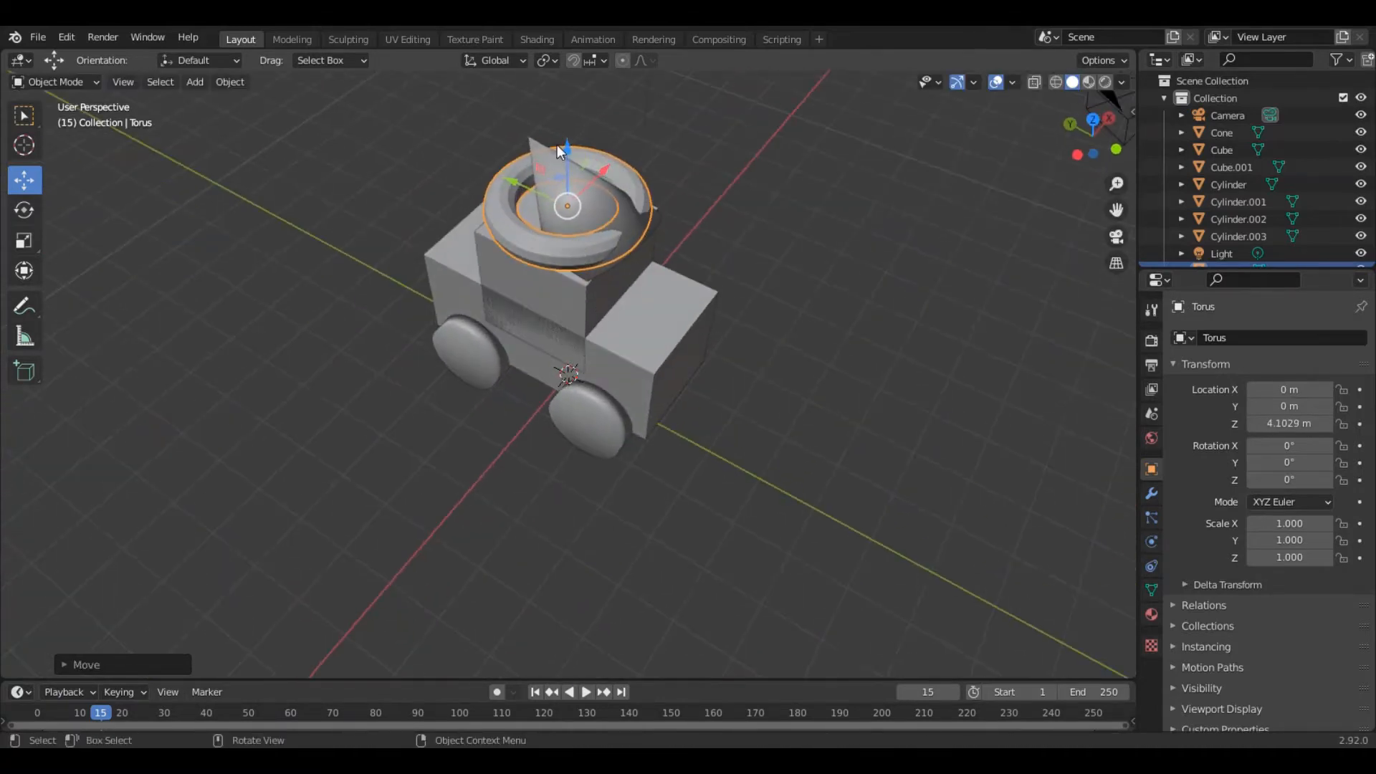
Adjust the cone's tilt to about -34.4° on X and shift it along Y to about -0.33 m.
click(548, 152)
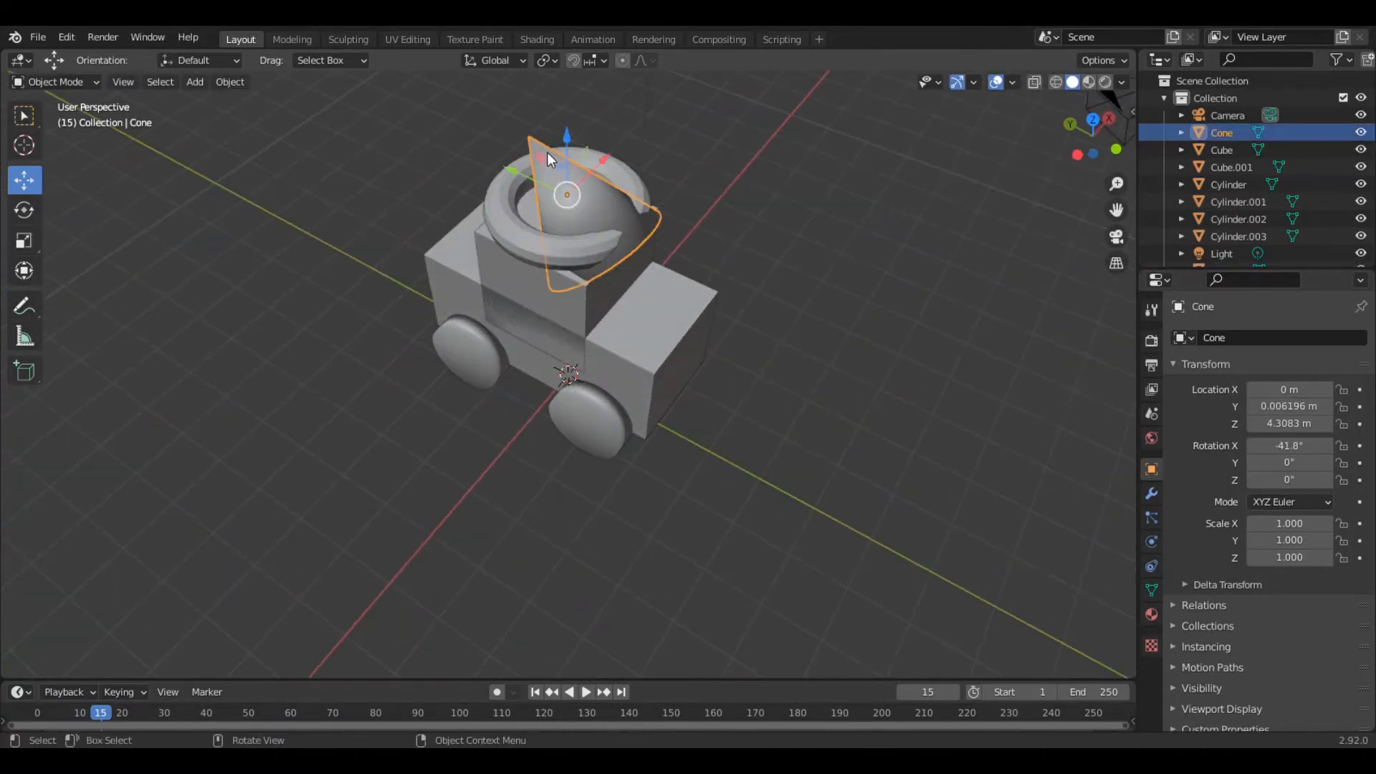
click(26, 212)
drag(592, 165, 591, 169)
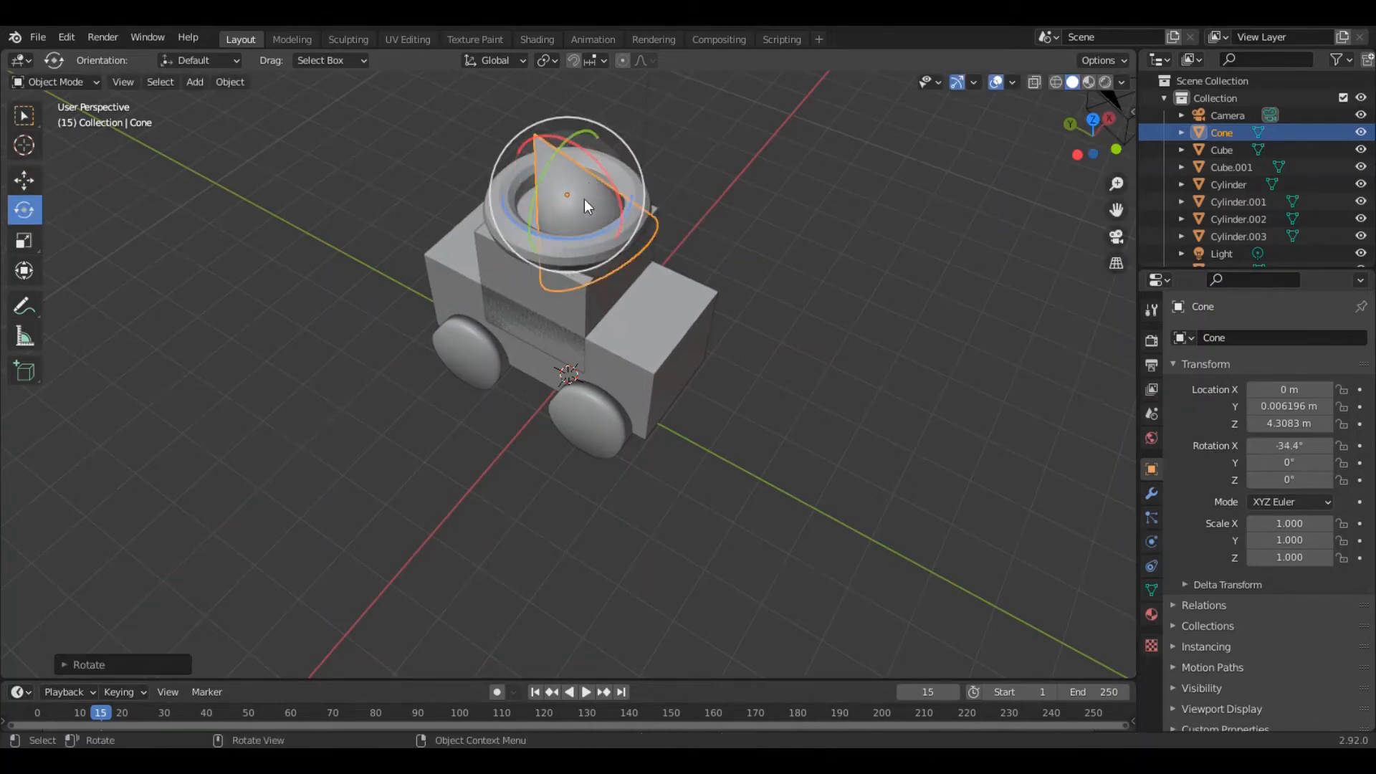
click(24, 180)
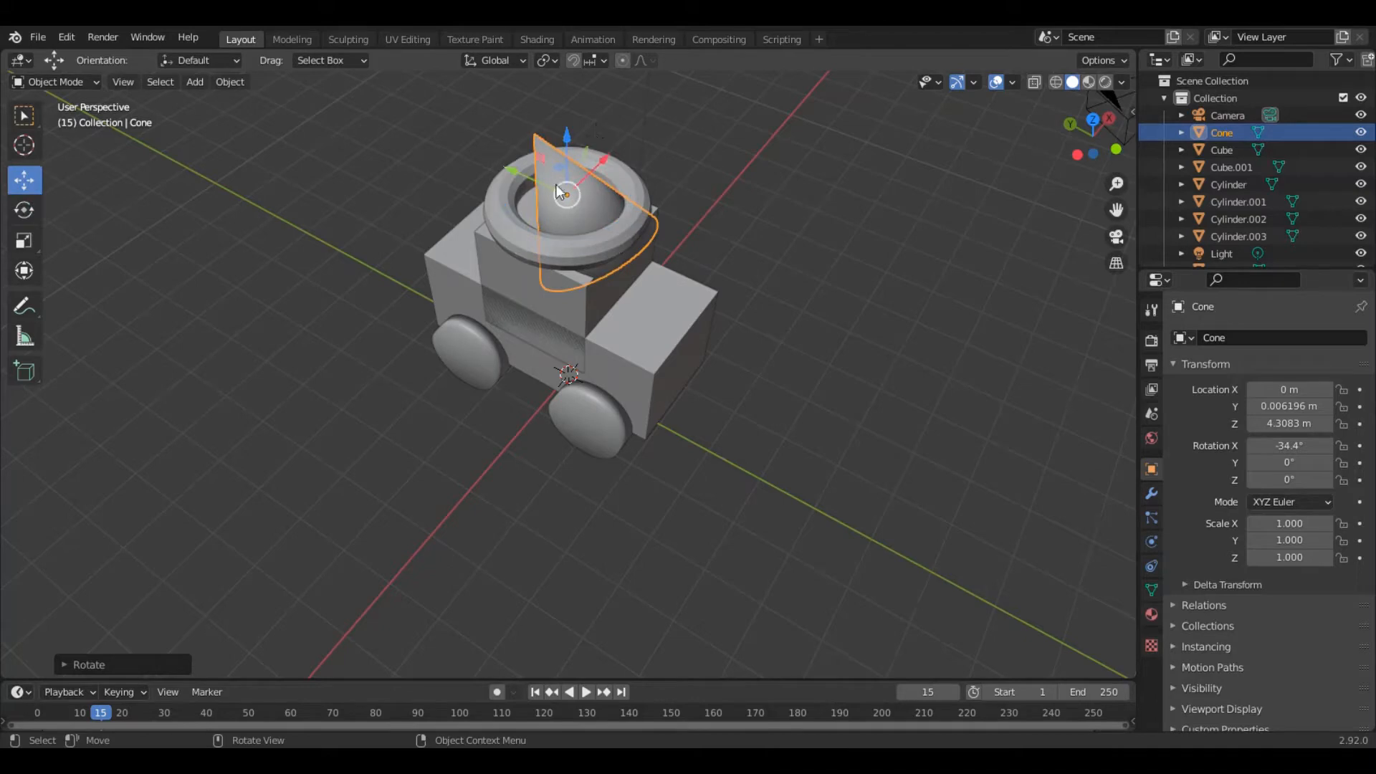
drag(536, 181, 557, 190)
middle_drag(691, 417, 724, 390)
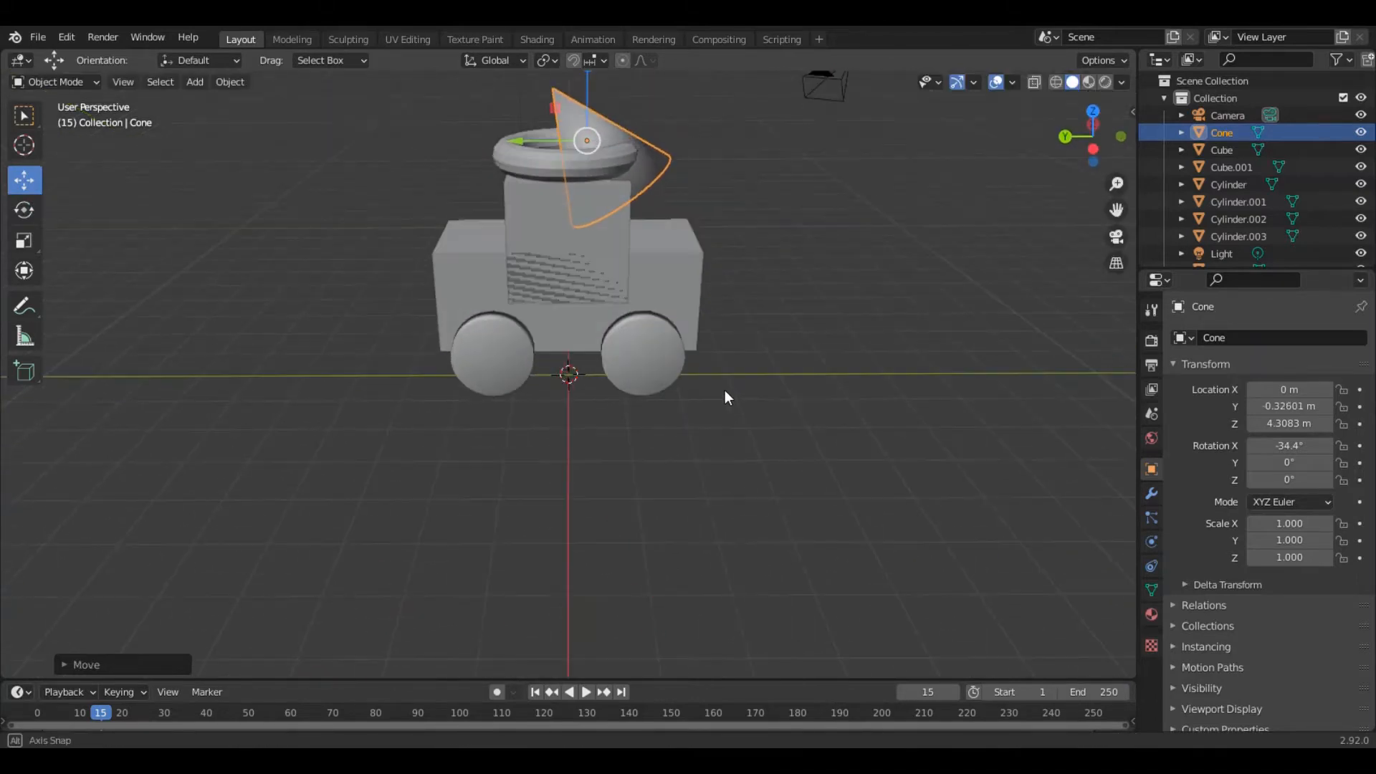
Resize the cone to a scale of about 0.977 on X, 1.135 on Y and 1.291 on Z.
click(24, 209)
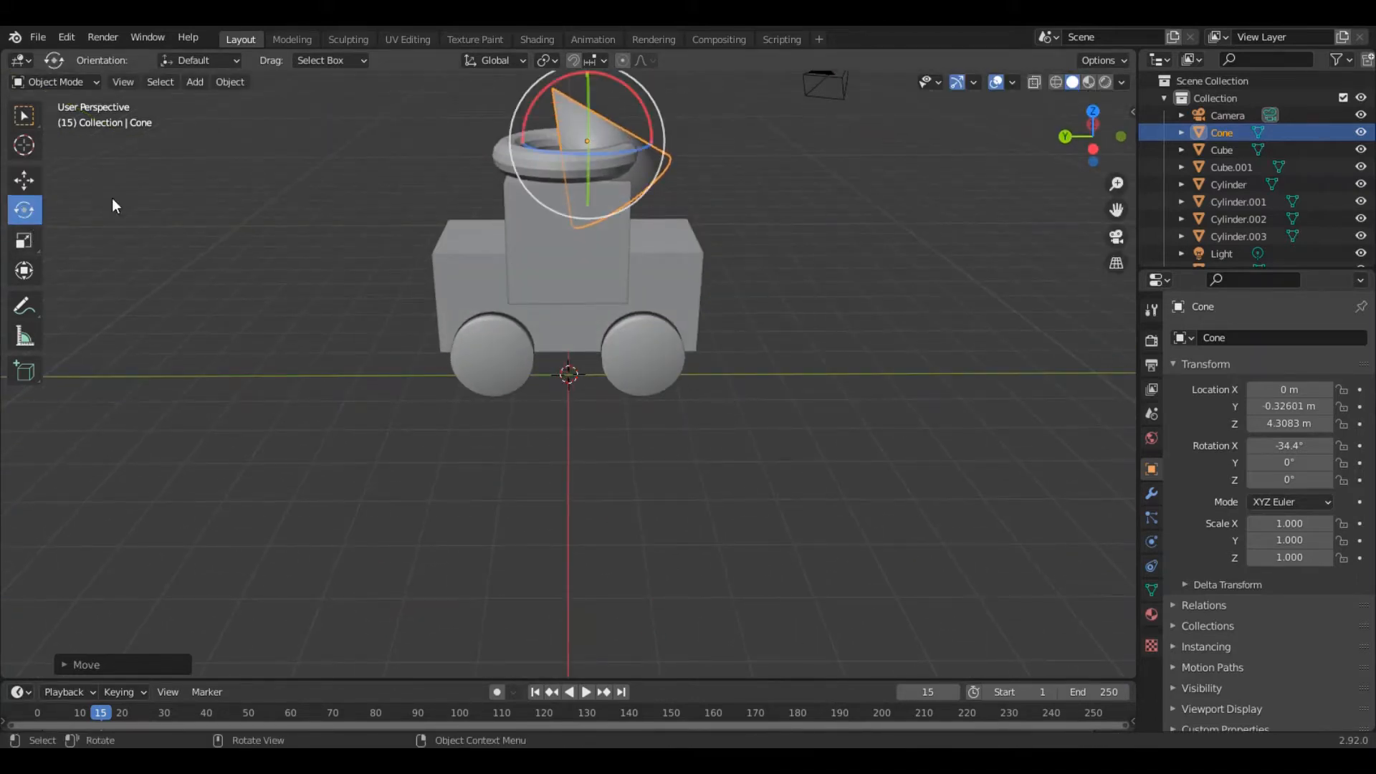
click(19, 244)
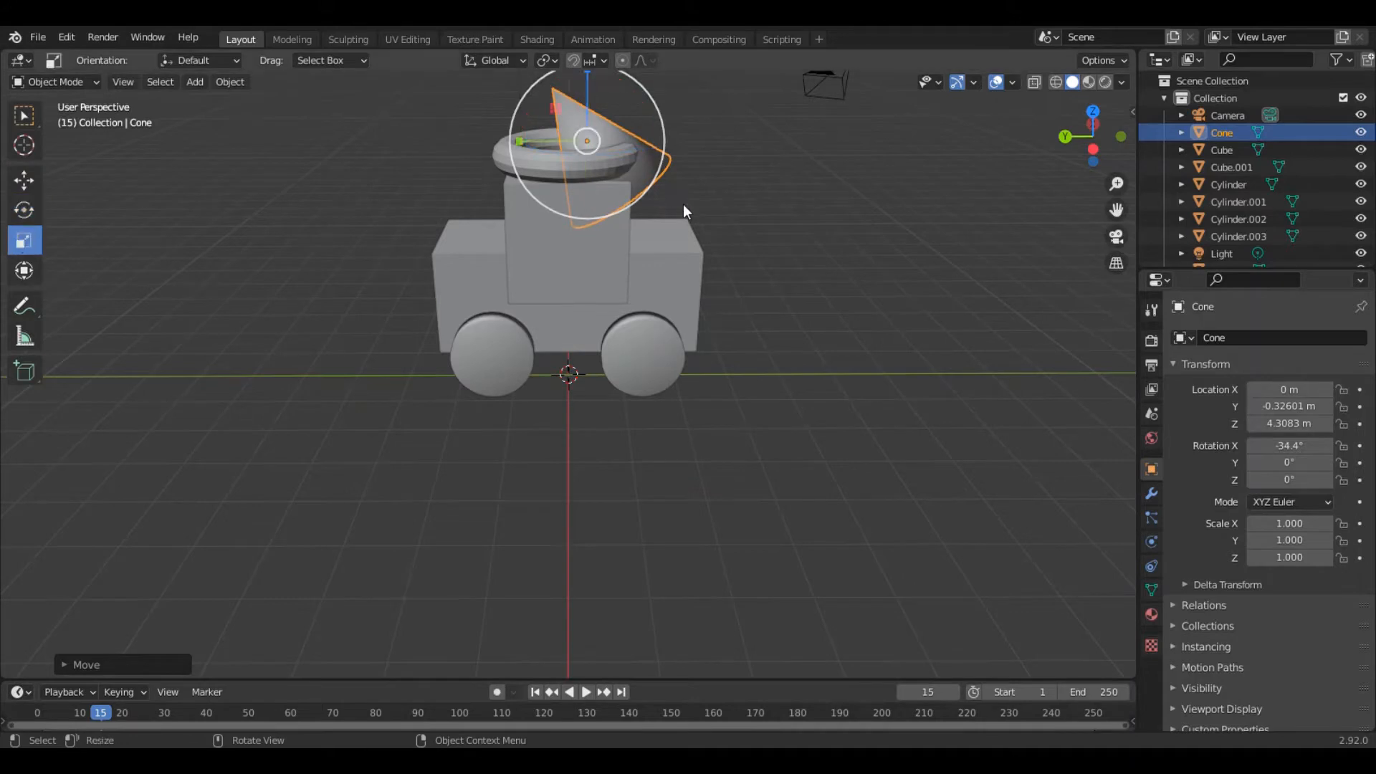
middle_drag(712, 191, 623, 151)
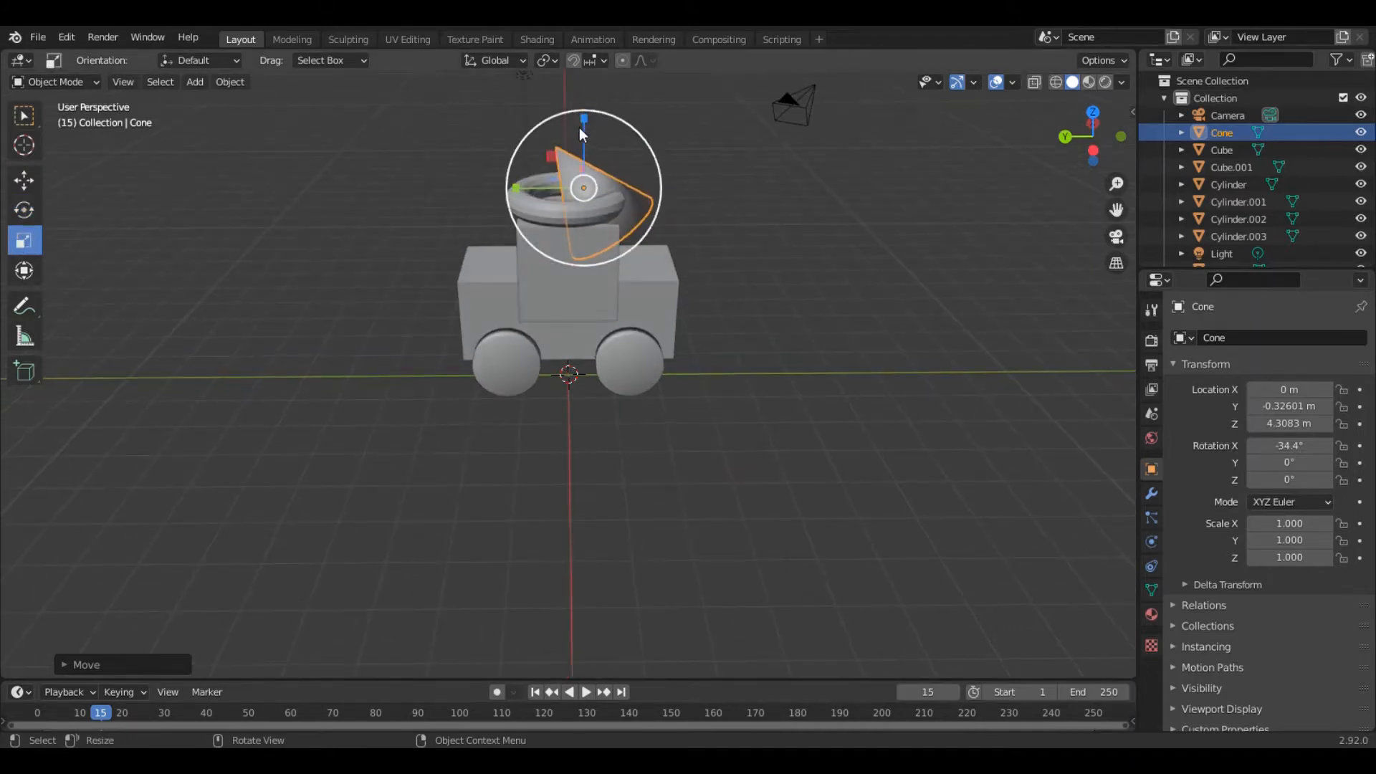
drag(579, 127, 620, 212)
middle_drag(619, 212, 529, 188)
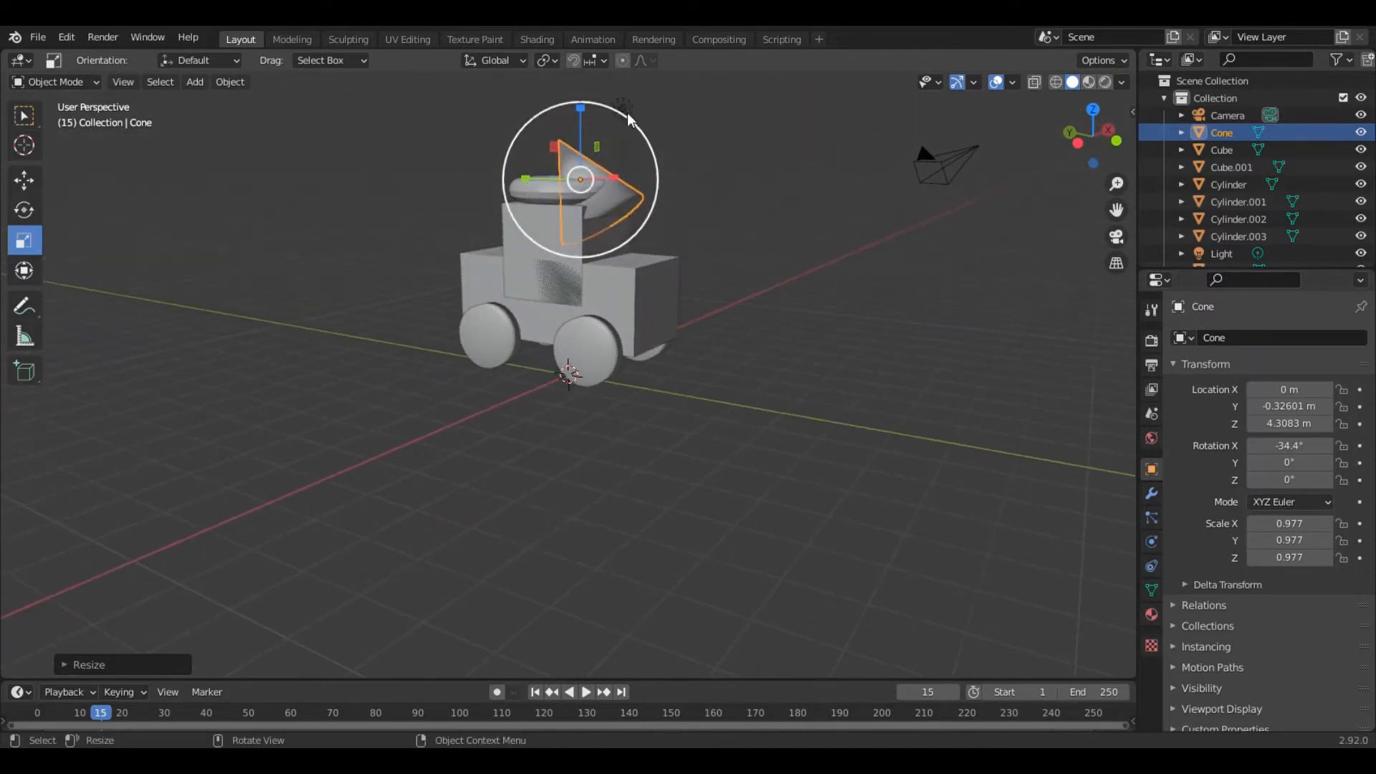
drag(581, 109, 596, 87)
middle_drag(596, 87, 419, 450)
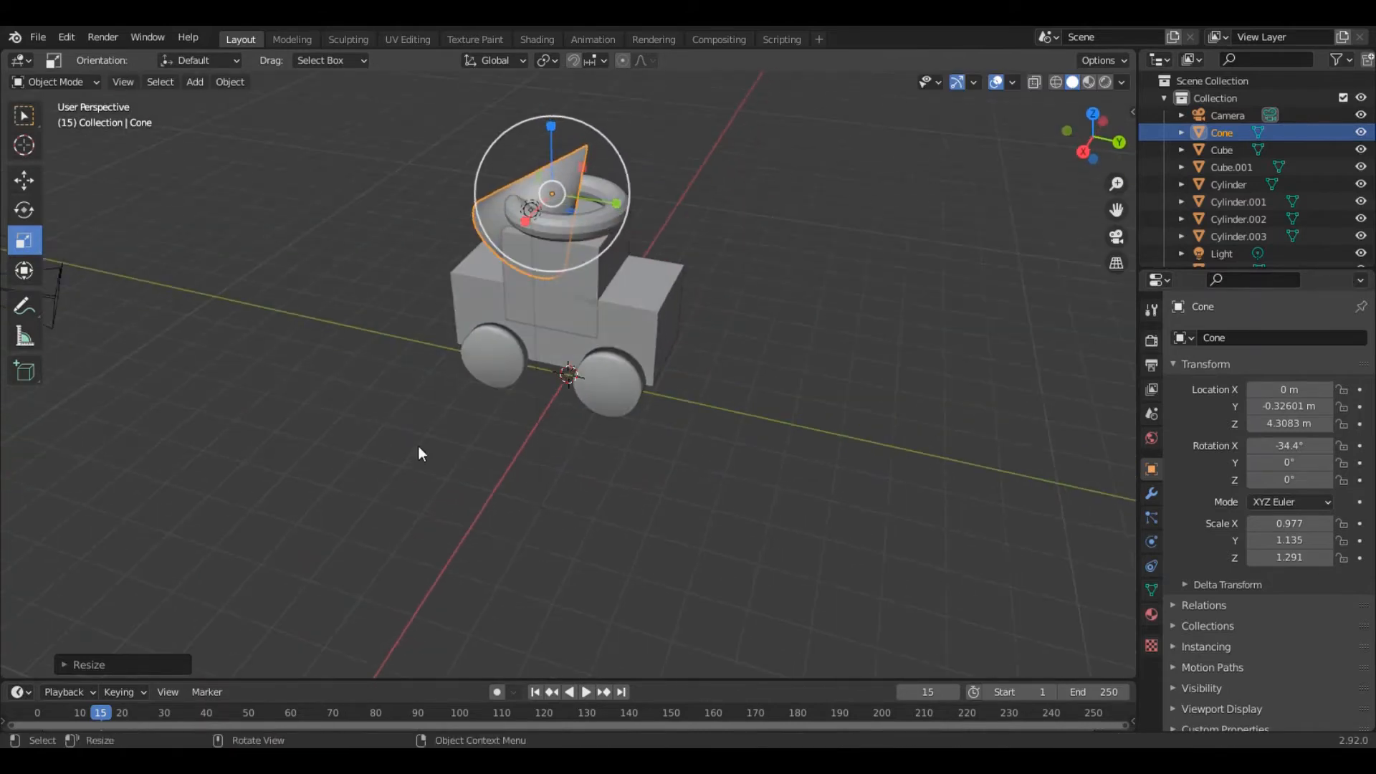
Scale the torus up uniformly to about 1.30 and move it along Y to about -0.87 m.
click(862, 338)
click(600, 215)
key(s)
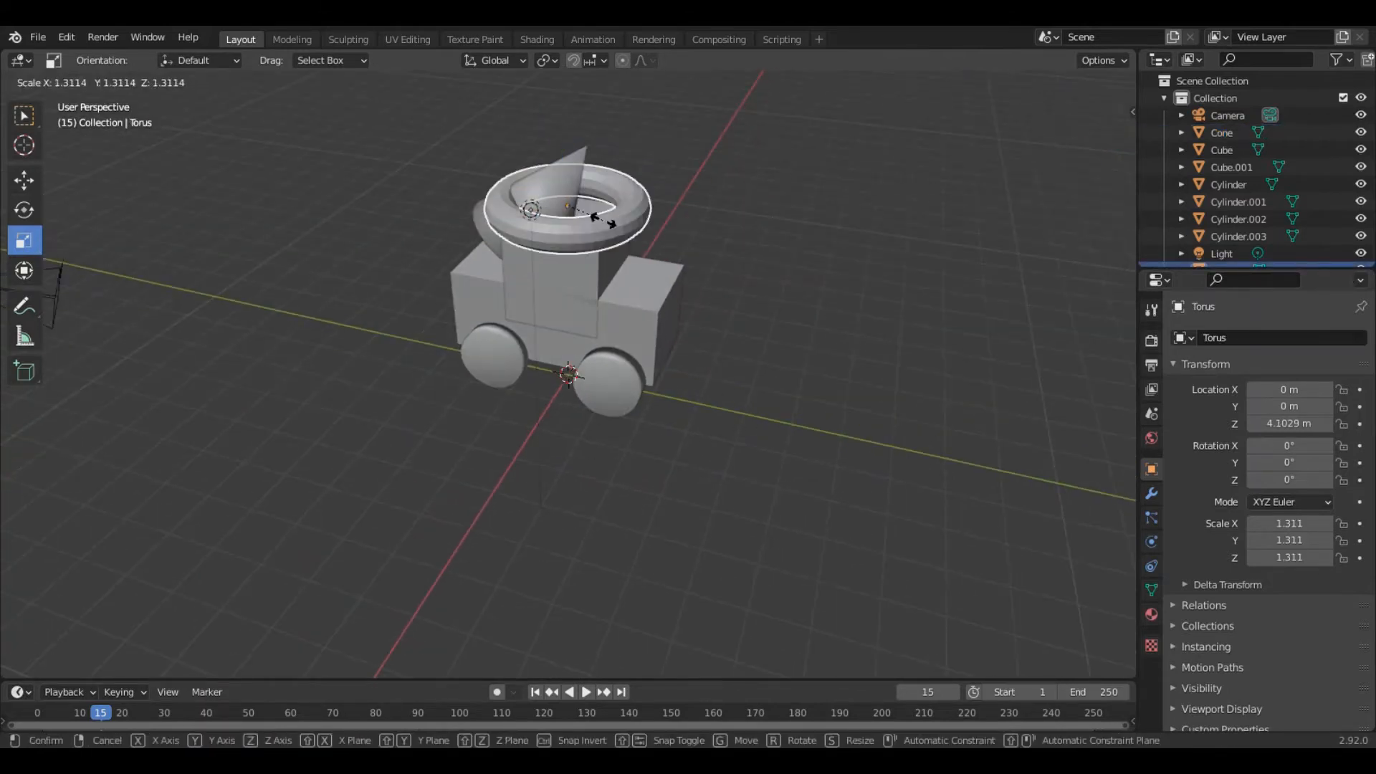
click(549, 243)
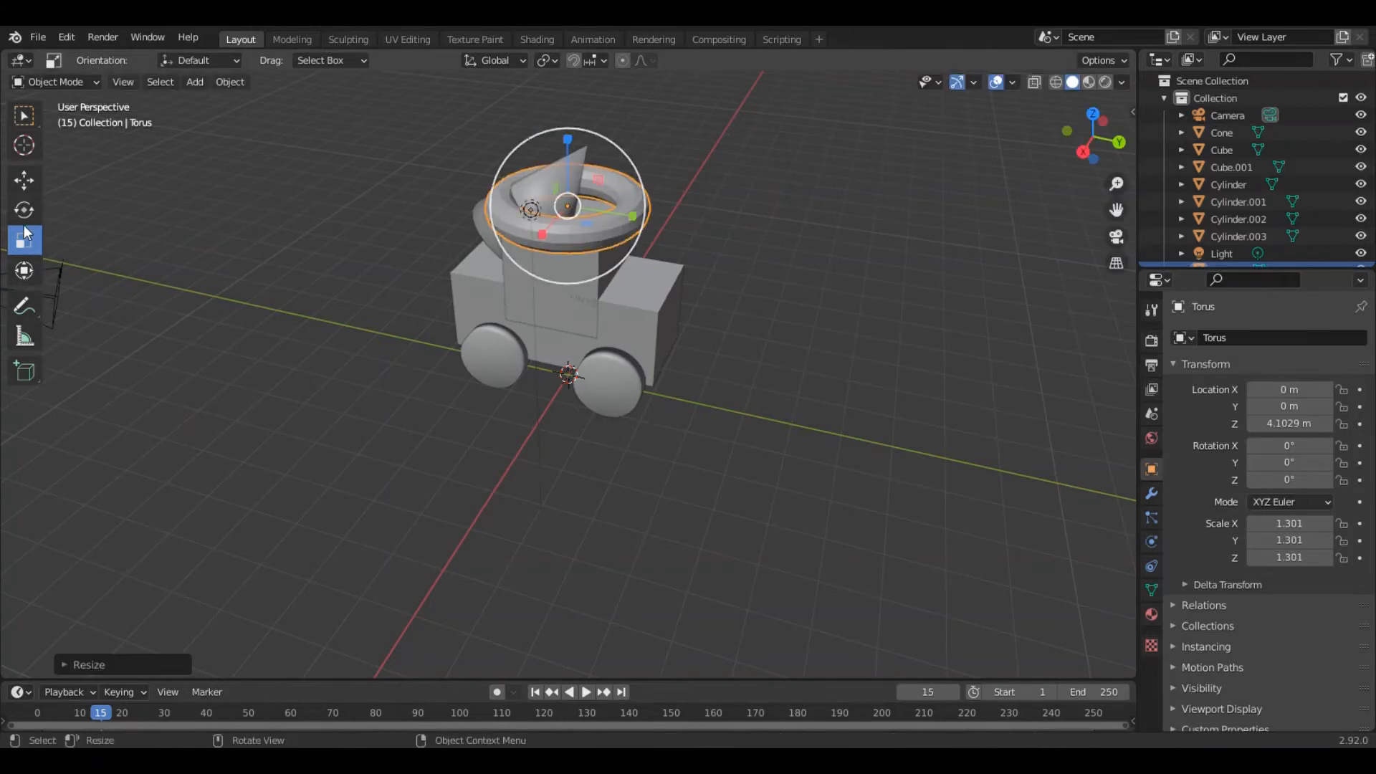
click(23, 180)
drag(648, 211, 575, 221)
Tilt the torus to about -35.7° on X and move it along Y to about -1.30 m.
click(16, 221)
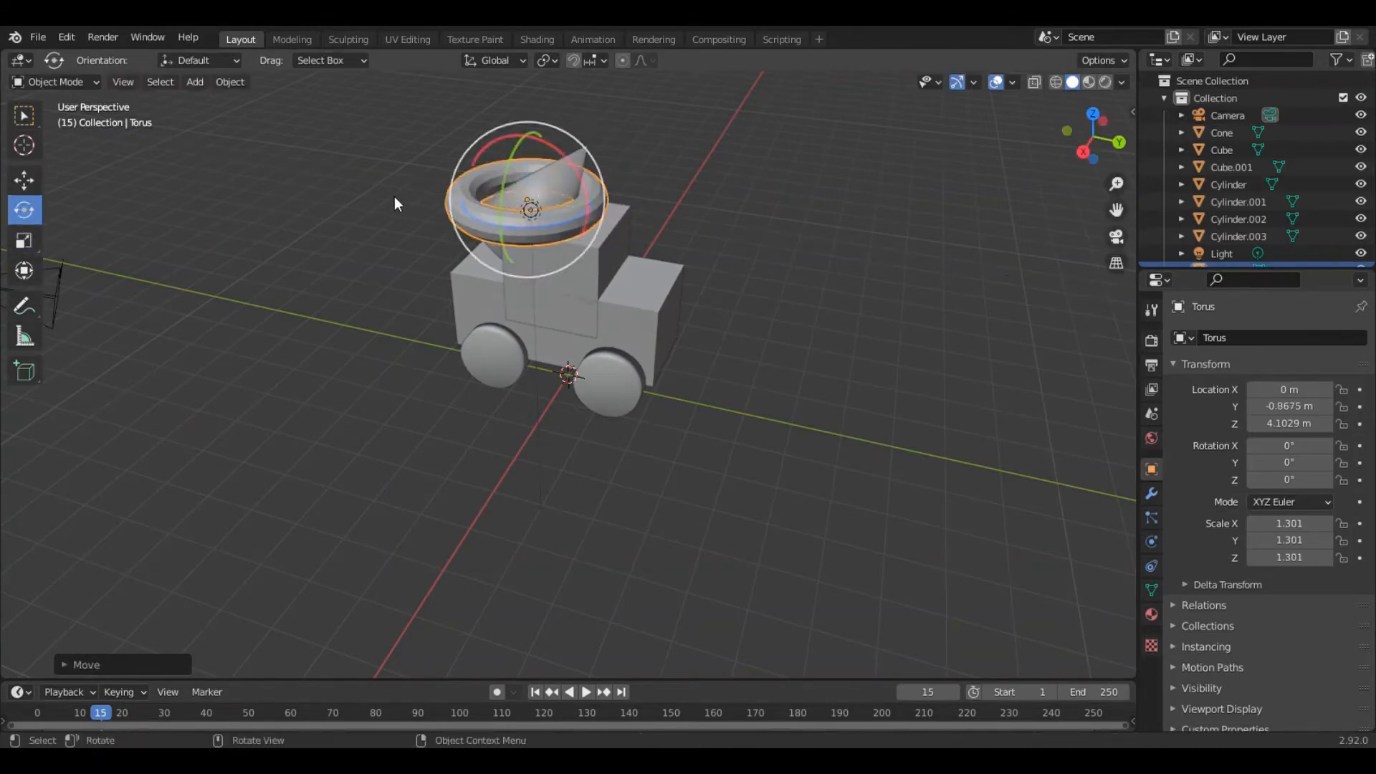
drag(549, 148, 592, 217)
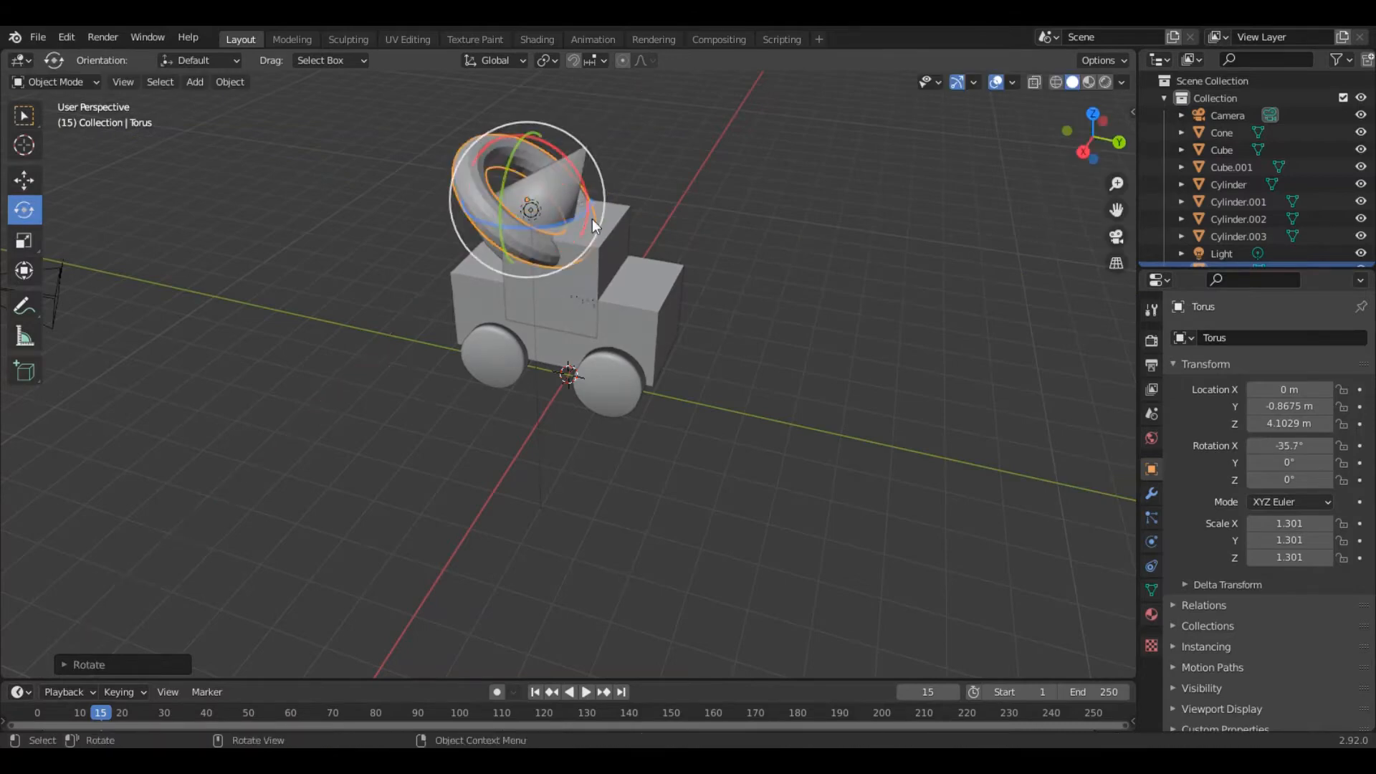
middle_drag(592, 218, 198, 275)
click(24, 180)
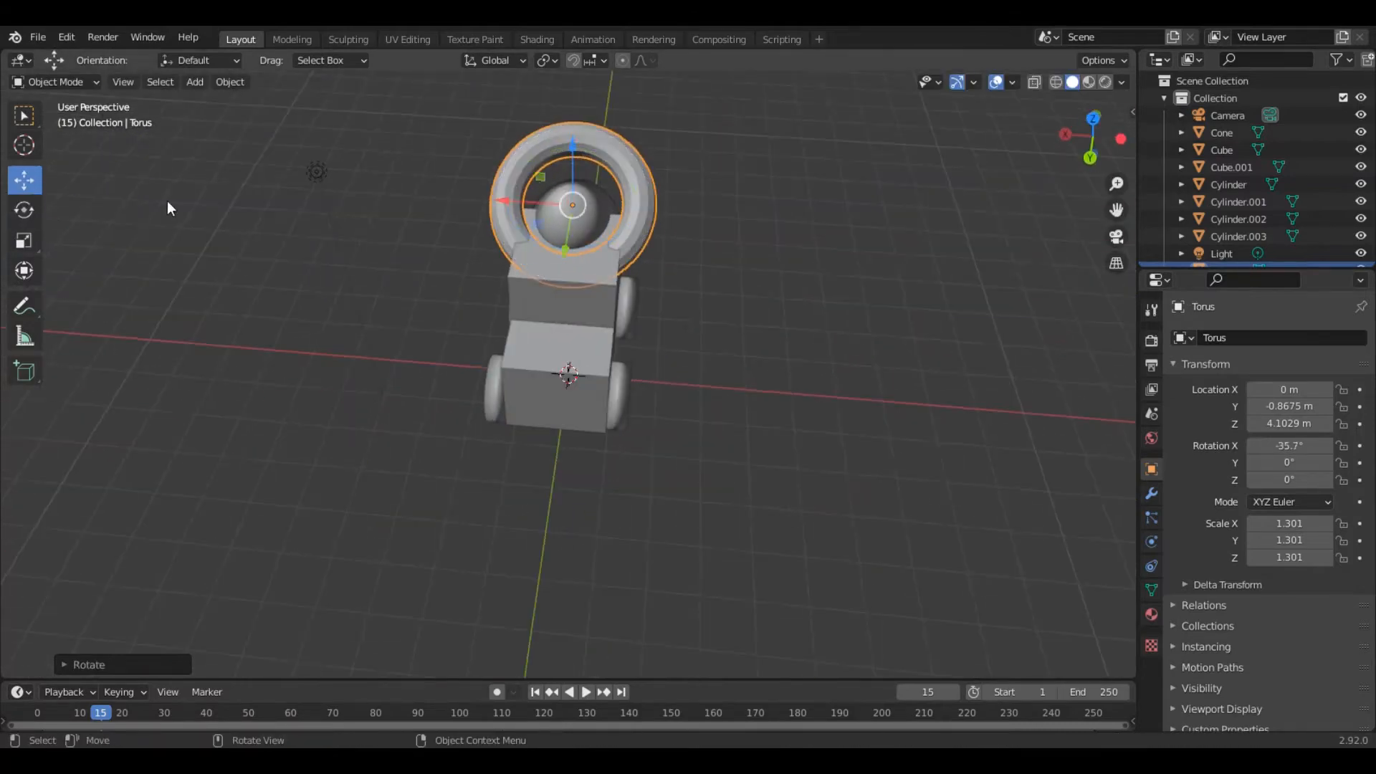
drag(568, 245, 580, 192)
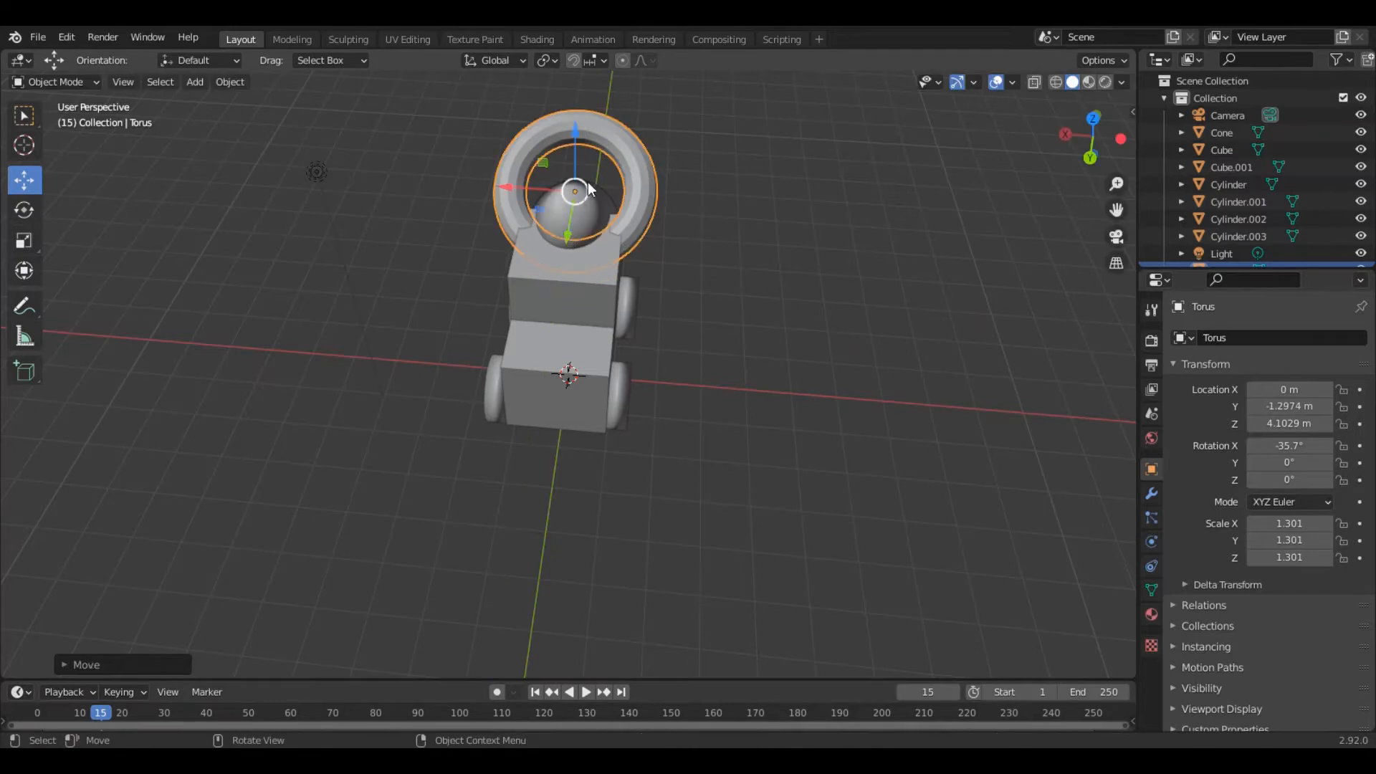
Lower the torus along Z to about 3.11 m so it sits around the cone's base.
drag(581, 134, 590, 198)
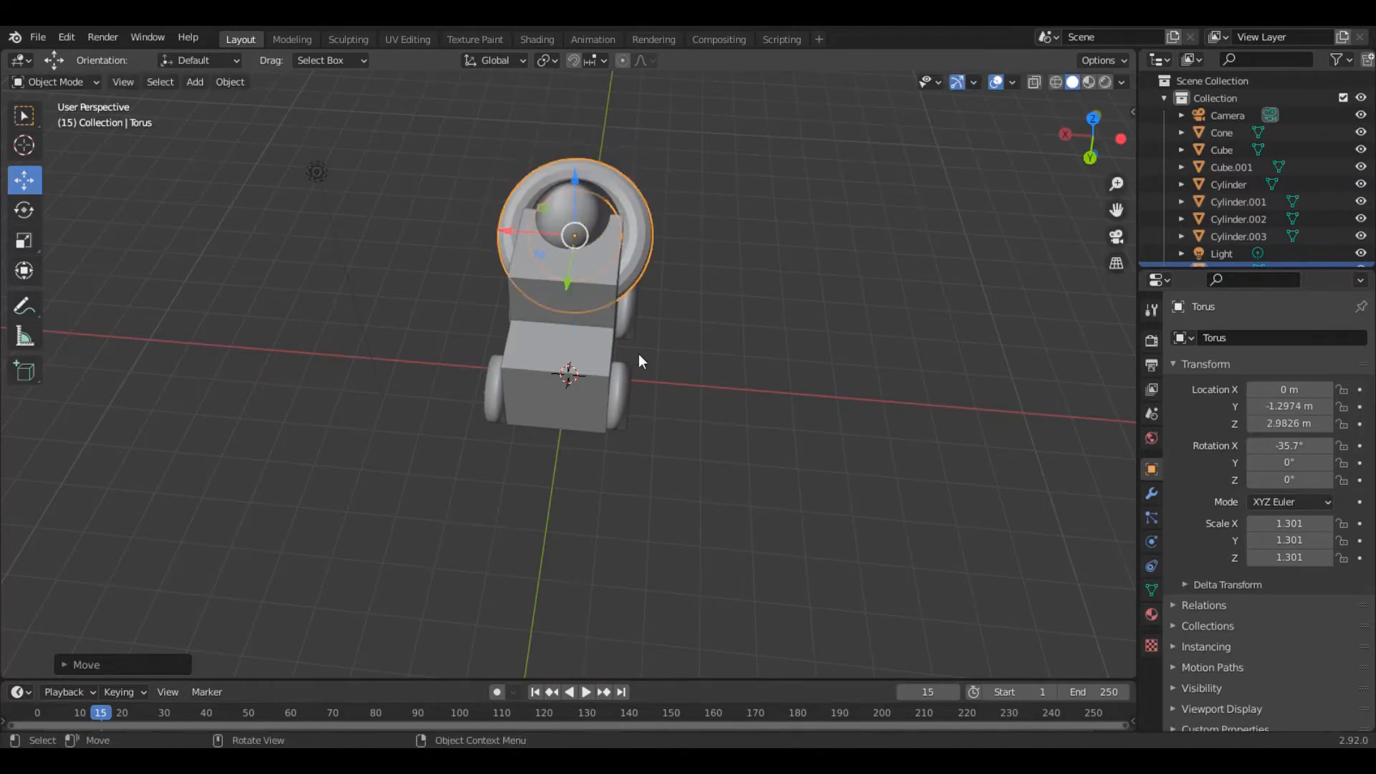
middle_drag(639, 355, 839, 294)
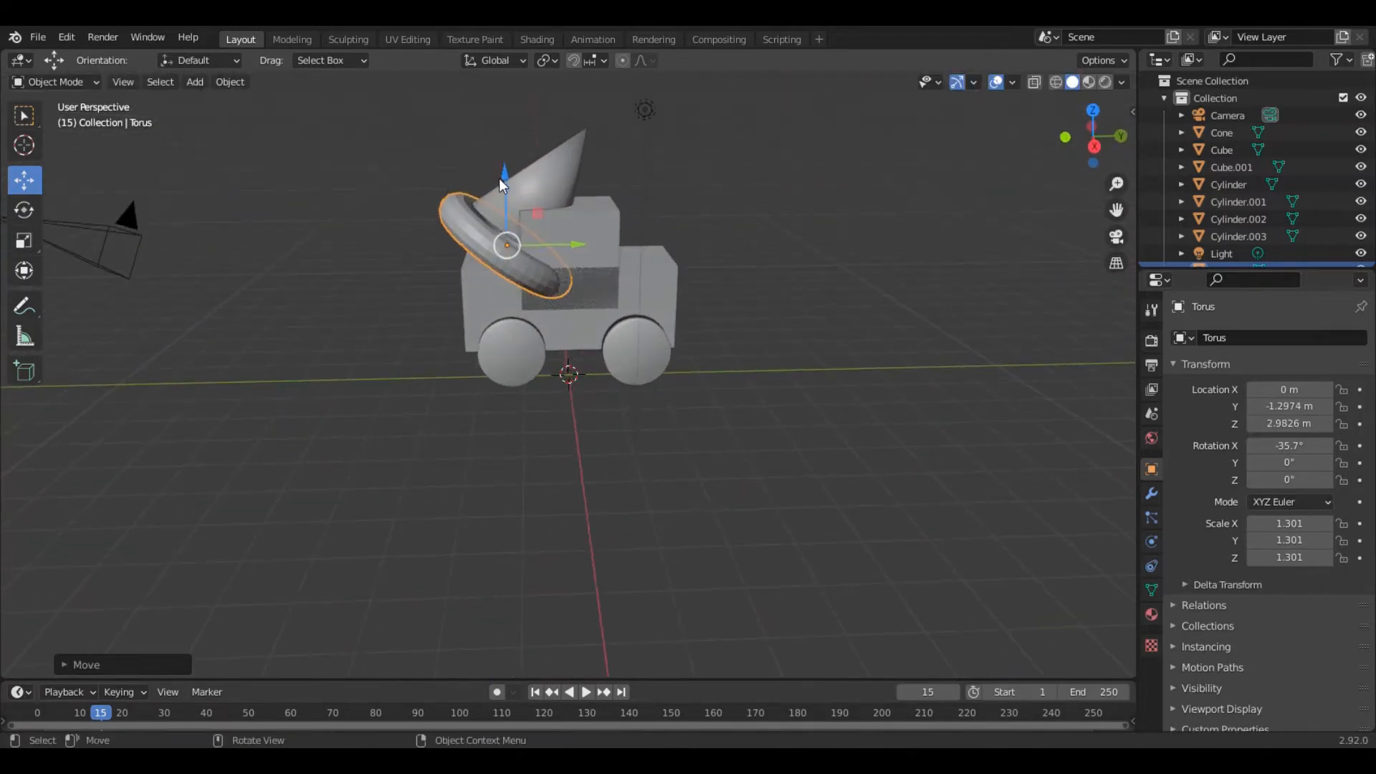
drag(504, 174, 504, 168)
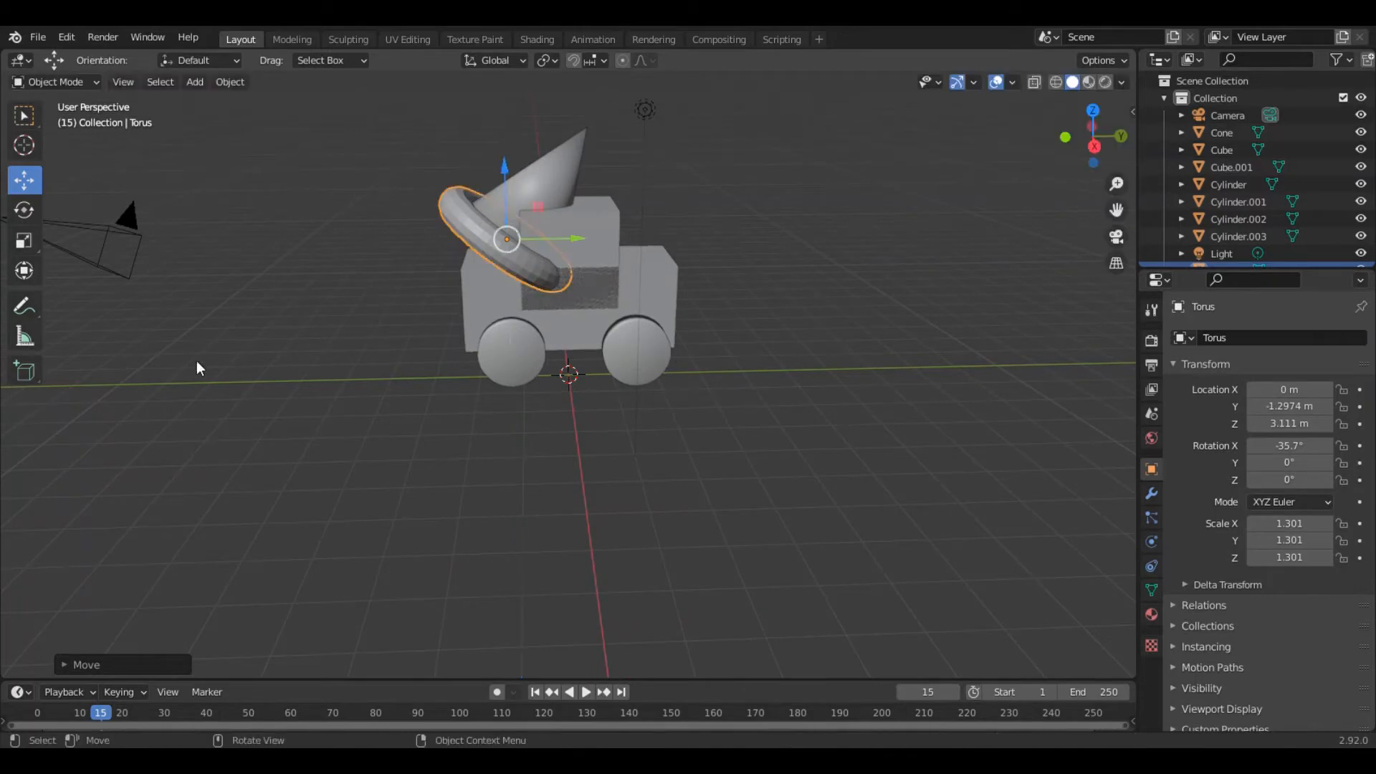
Resize the torus to a scale of about 0.836 on X, 0.937 on Y and 1.127 on Z, and deselect it.
click(24, 241)
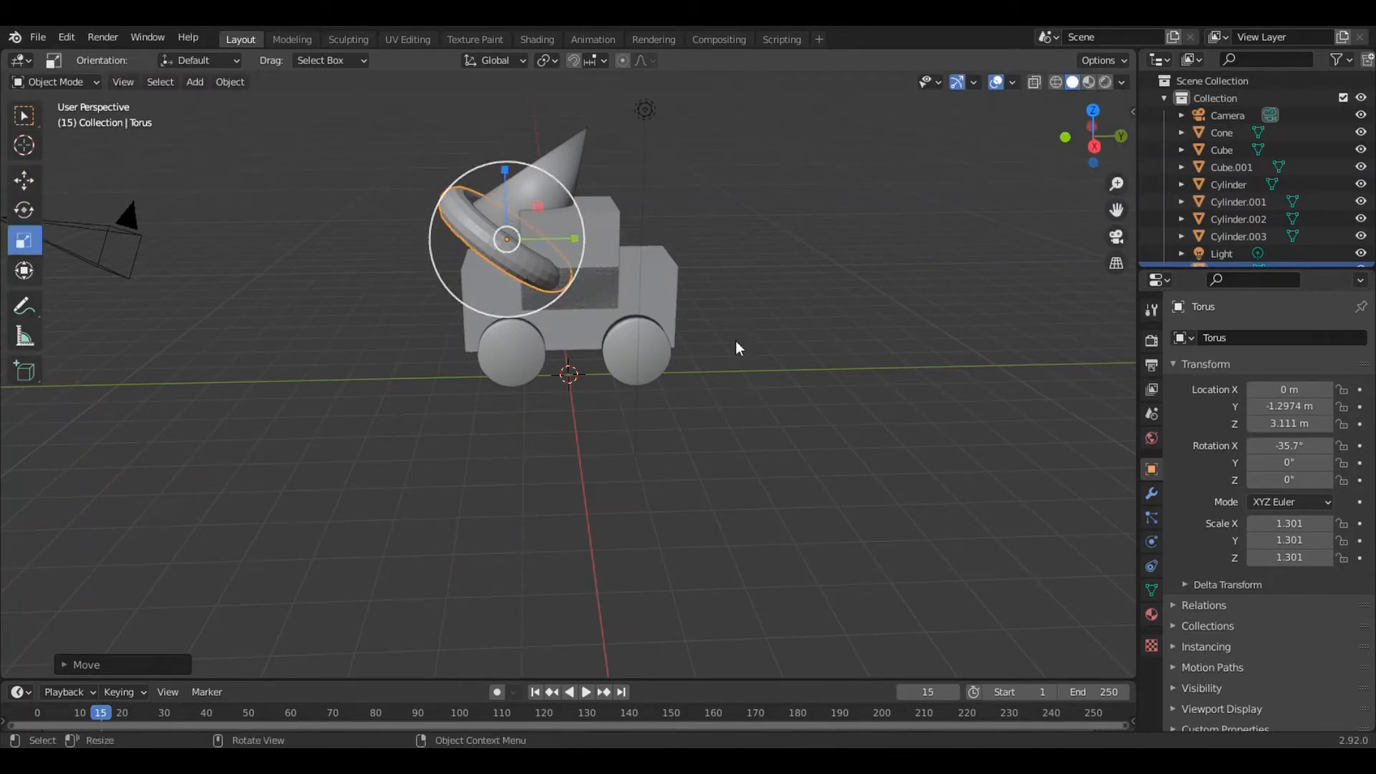
middle_drag(736, 341, 505, 298)
drag(478, 246, 555, 244)
middle_drag(215, 403, 695, 360)
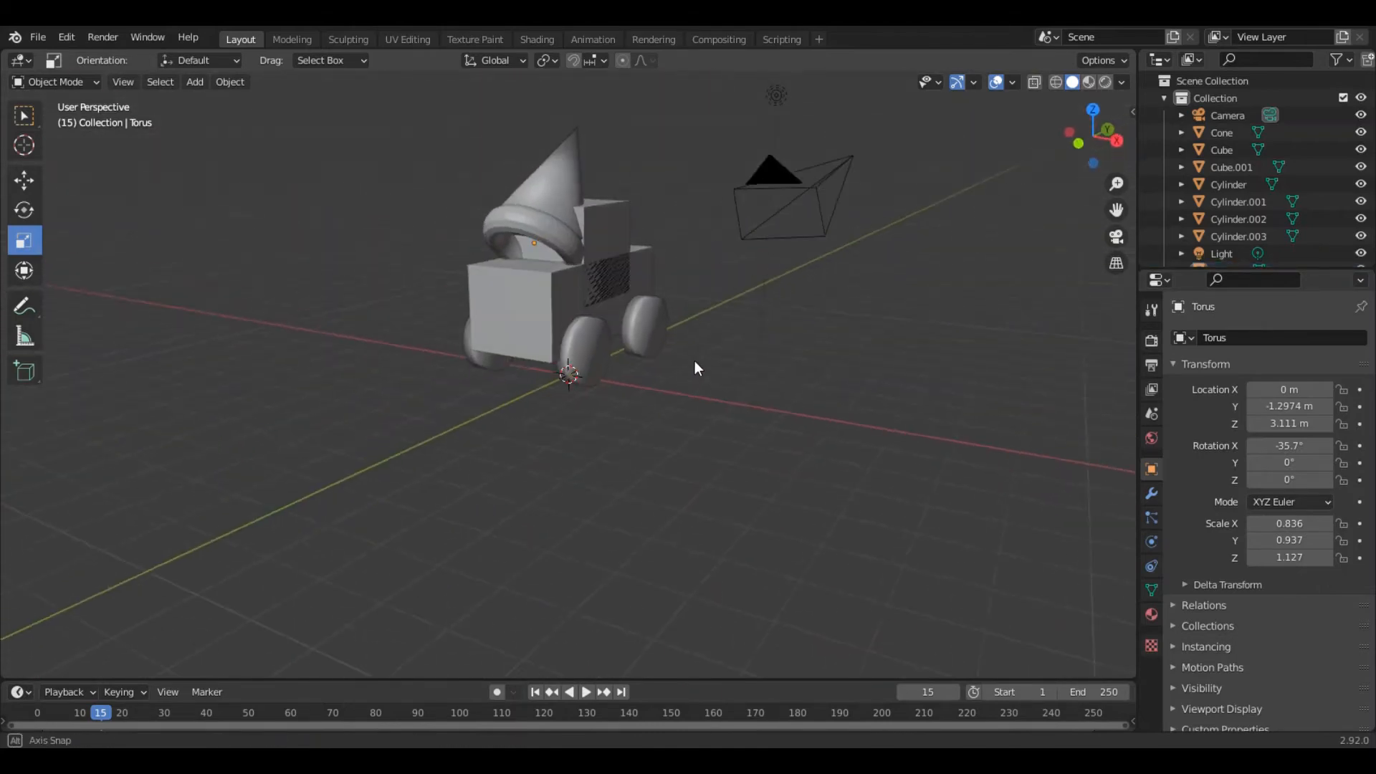
click(544, 230)
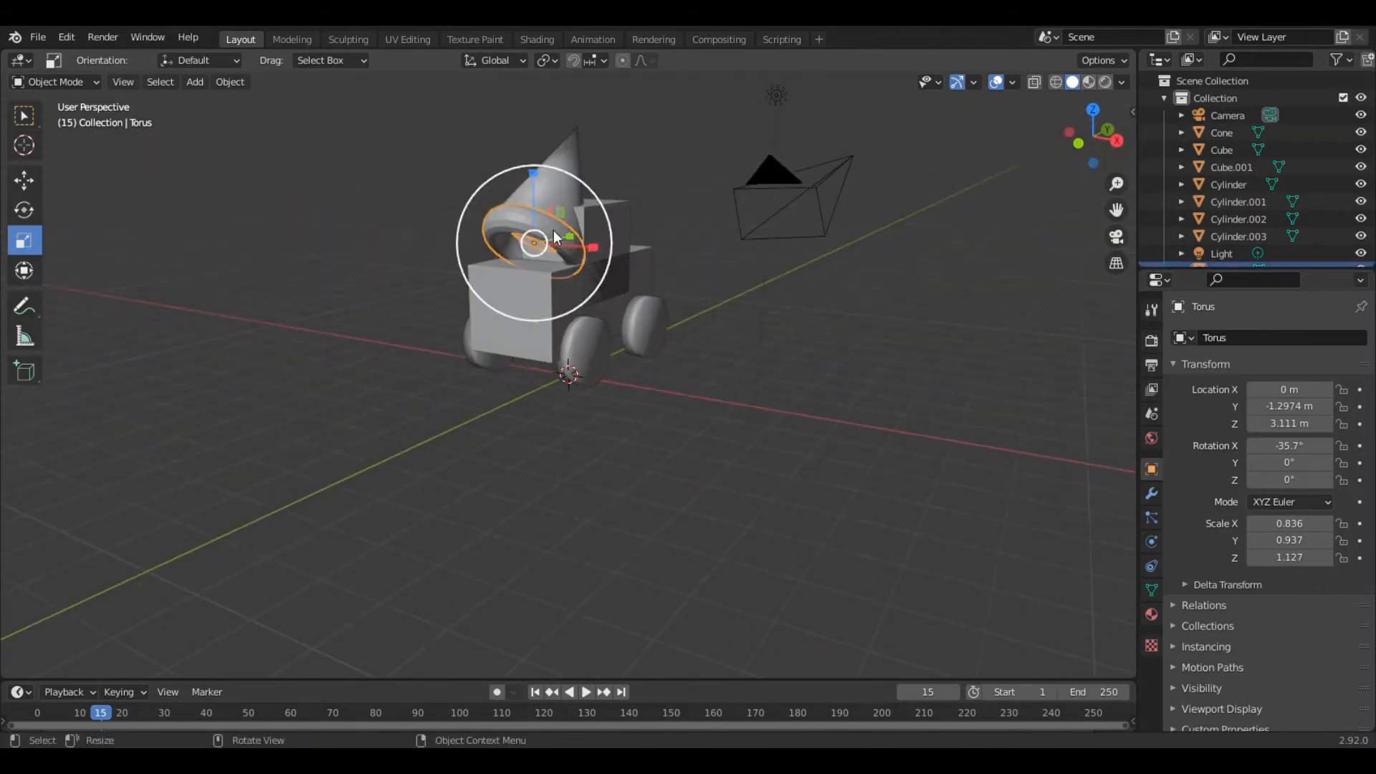
click(406, 270)
Add a second torus and move it to about -0.73 m on Y and 3.93 m on Z.
key(shift+a)
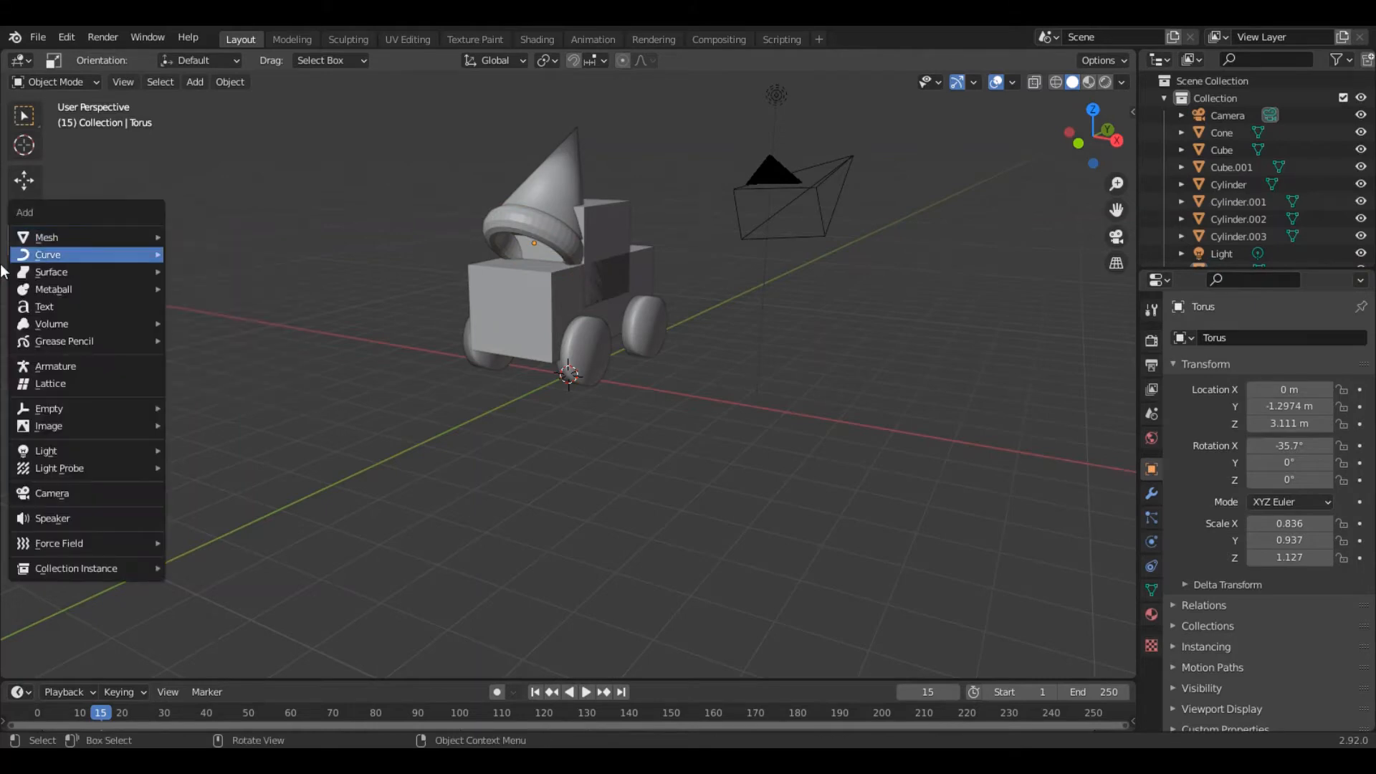
mouse_move(71, 237)
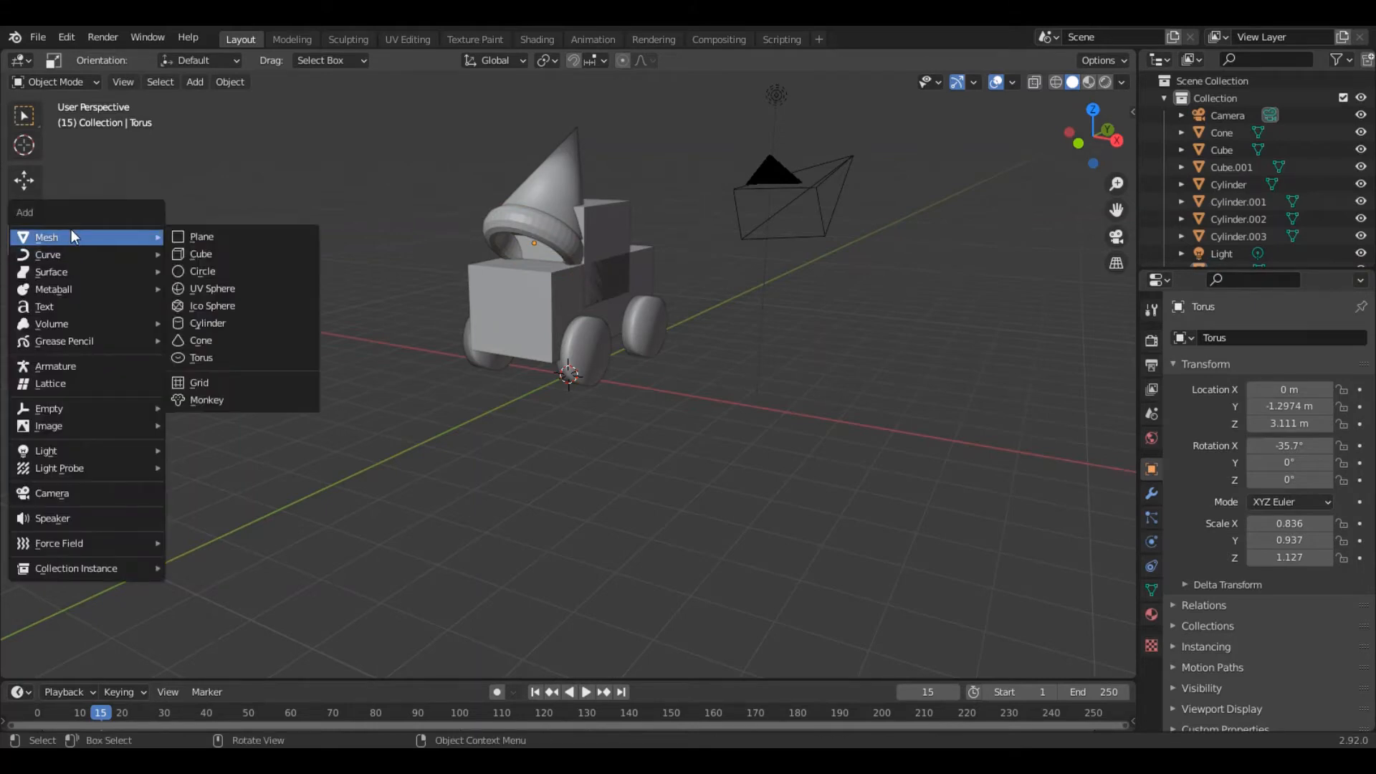
click(229, 357)
middle_drag(229, 357, 602, 344)
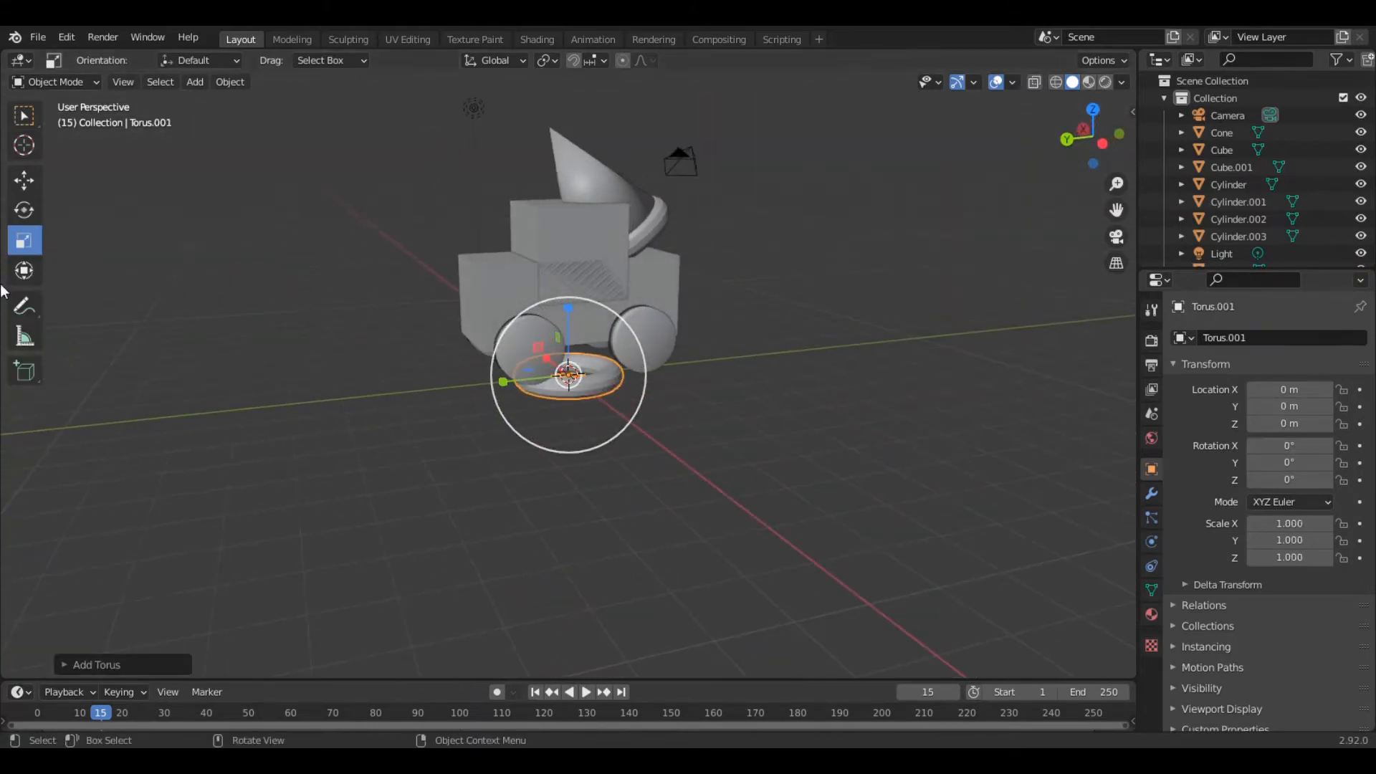
click(24, 180)
drag(574, 301, 545, 205)
middle_drag(545, 205, 298, 278)
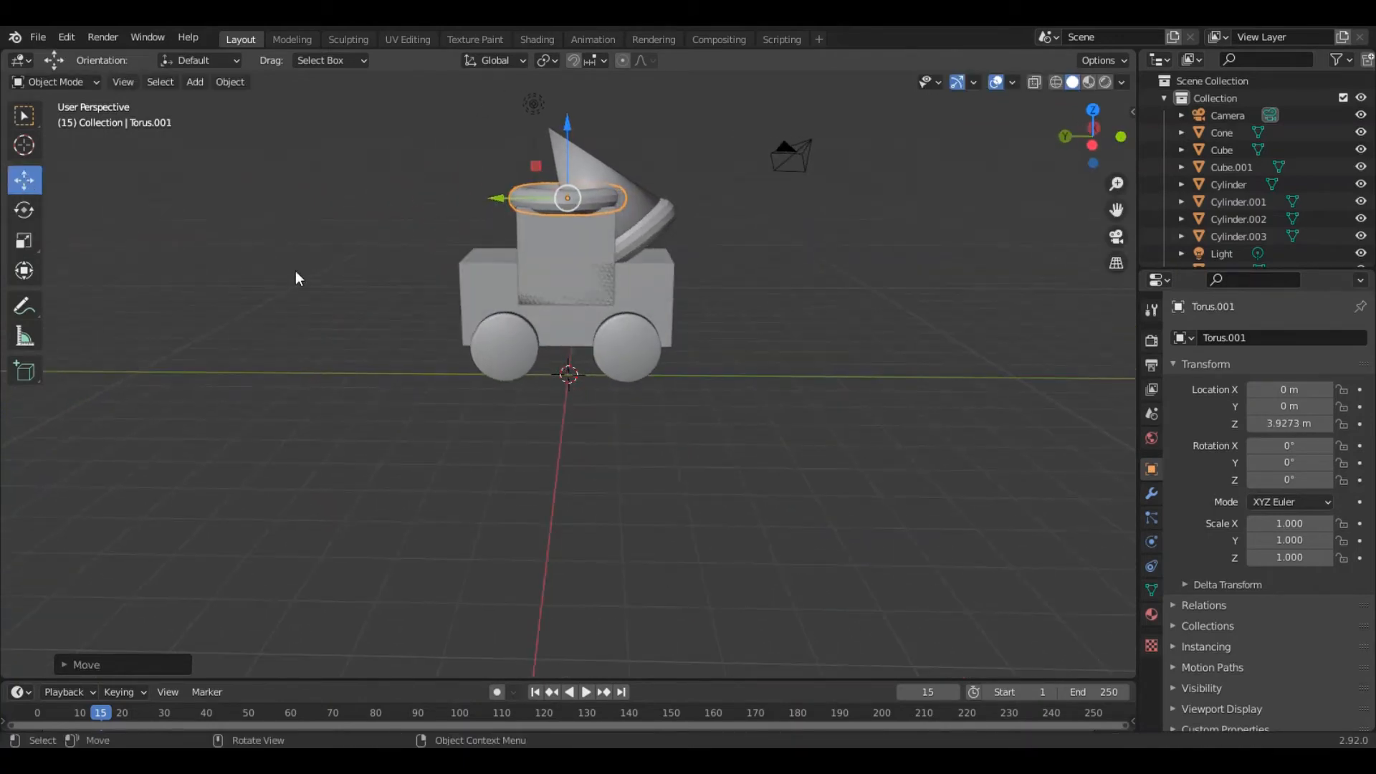
drag(506, 204, 540, 204)
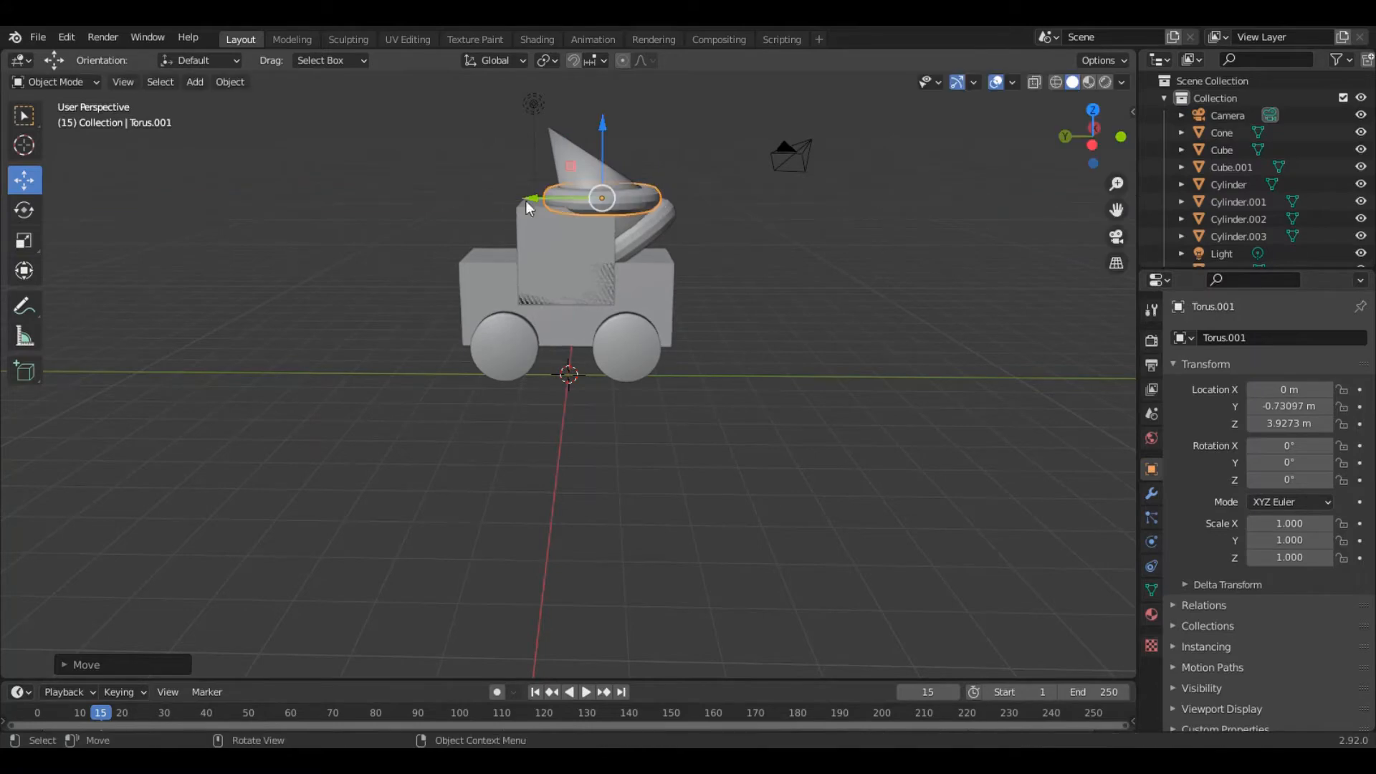
Tilt the second torus to about -45.8° on X and shrink it to a scale of about 0.773, 0.725 and 0.742.
click(26, 209)
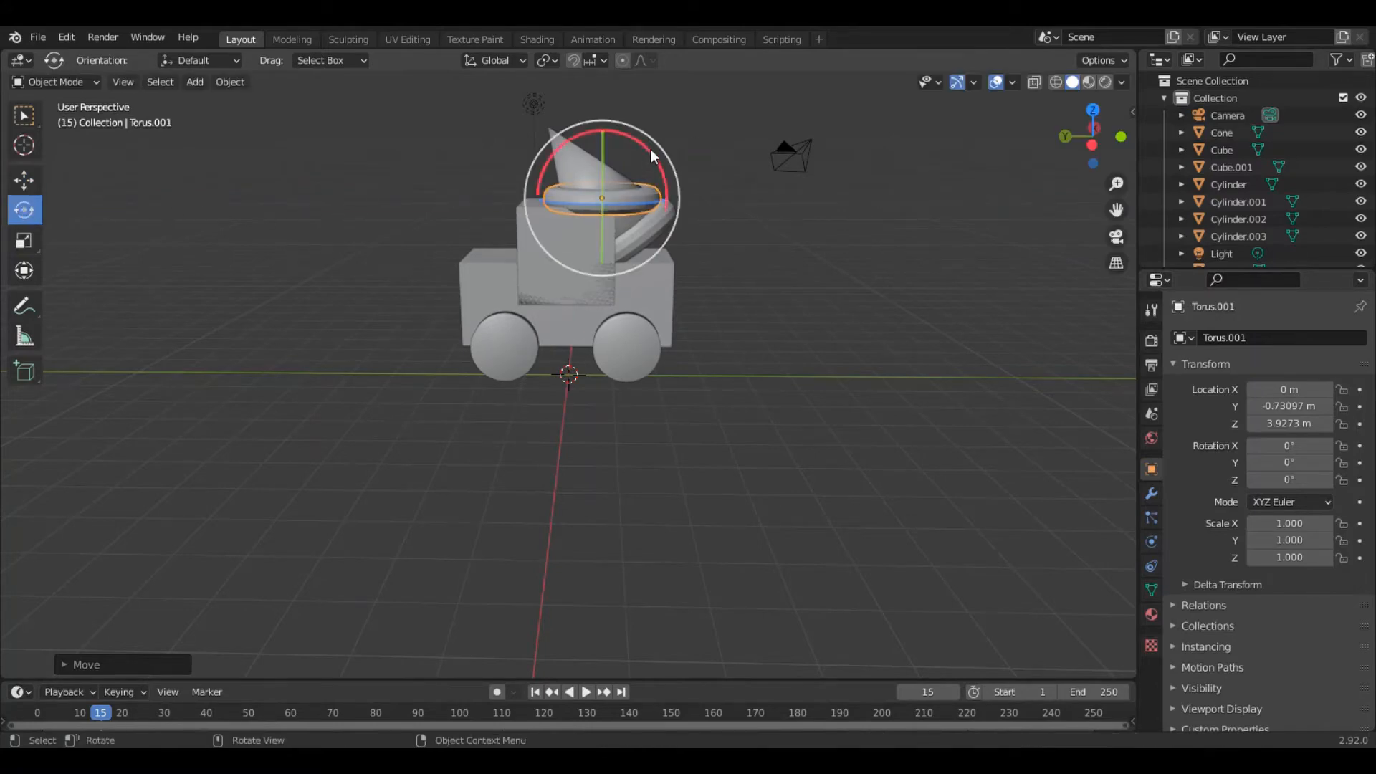
drag(655, 153, 600, 133)
middle_drag(453, 529, 599, 582)
click(24, 240)
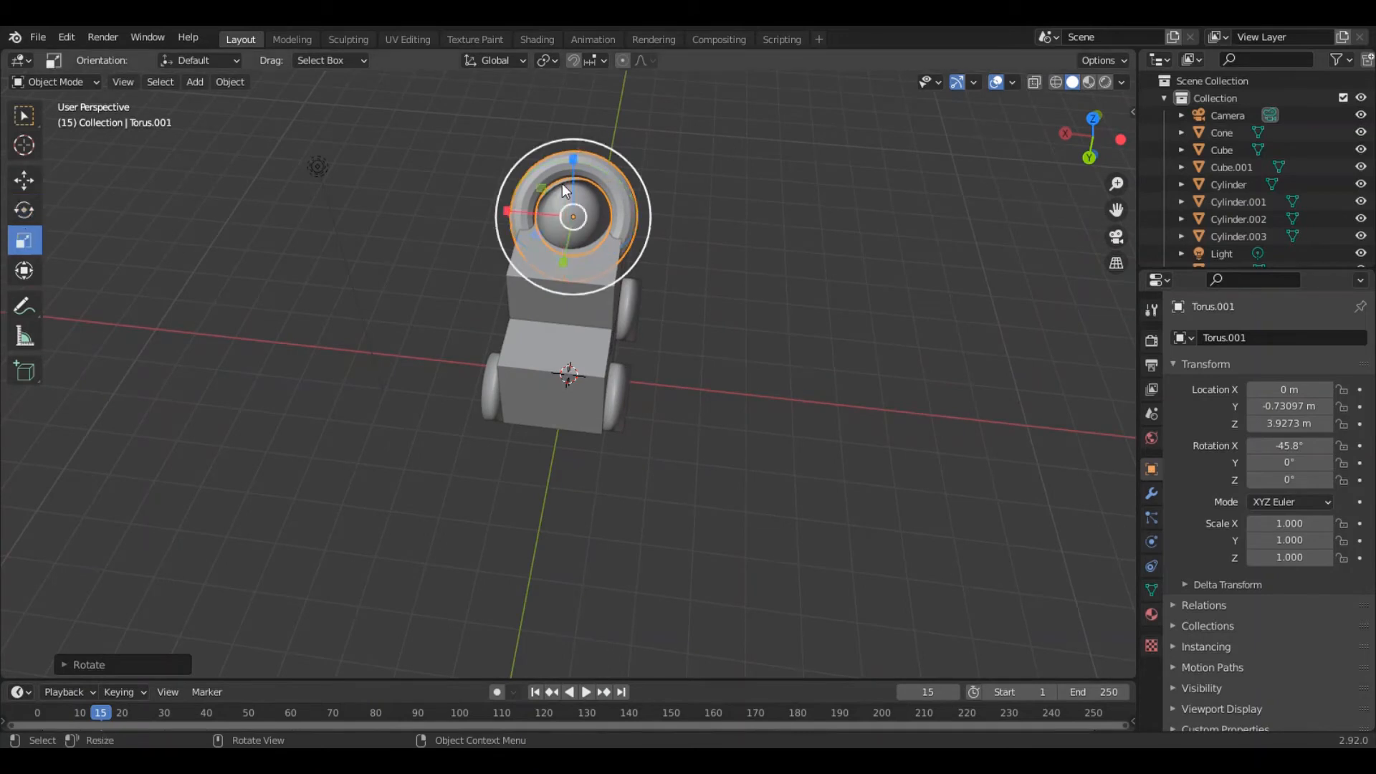
drag(573, 158, 529, 218)
middle_drag(691, 273, 446, 200)
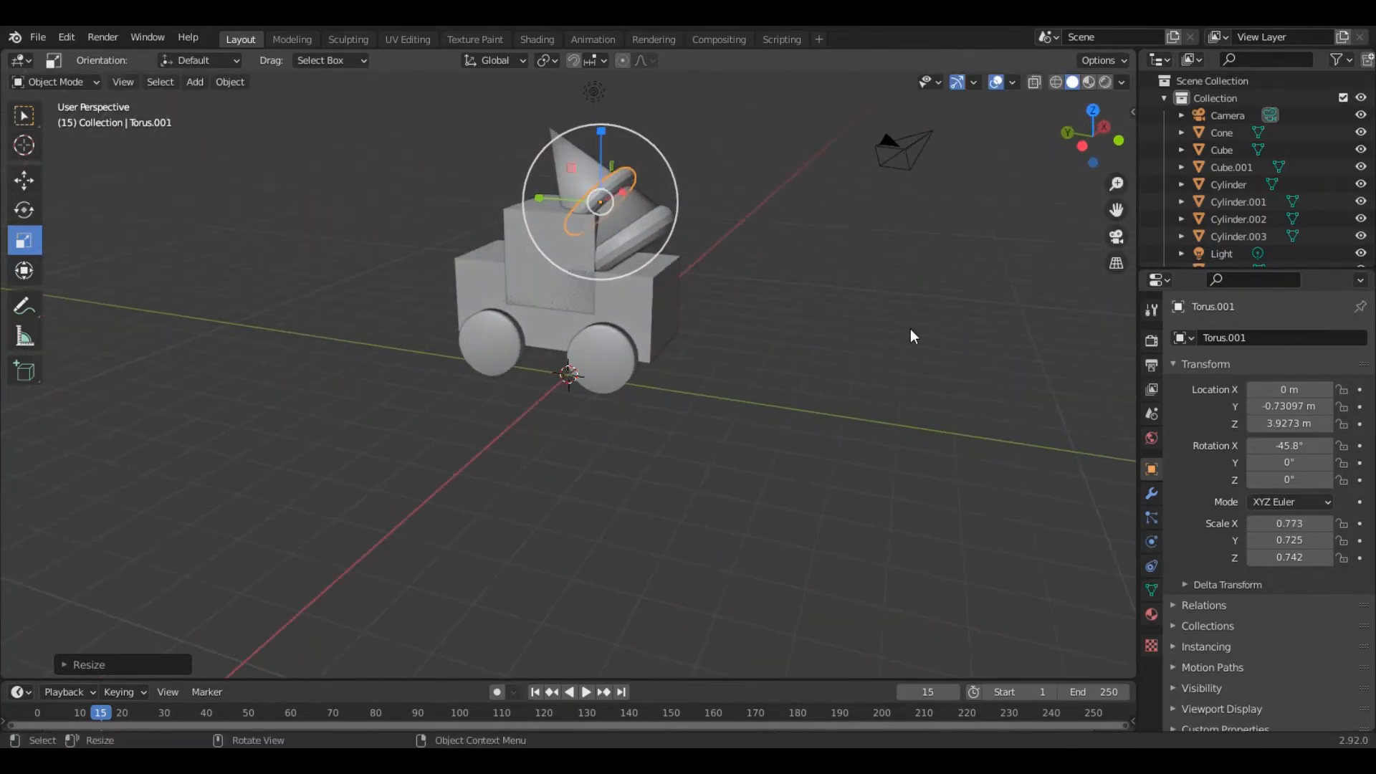
middle_drag(910, 329, 655, 499)
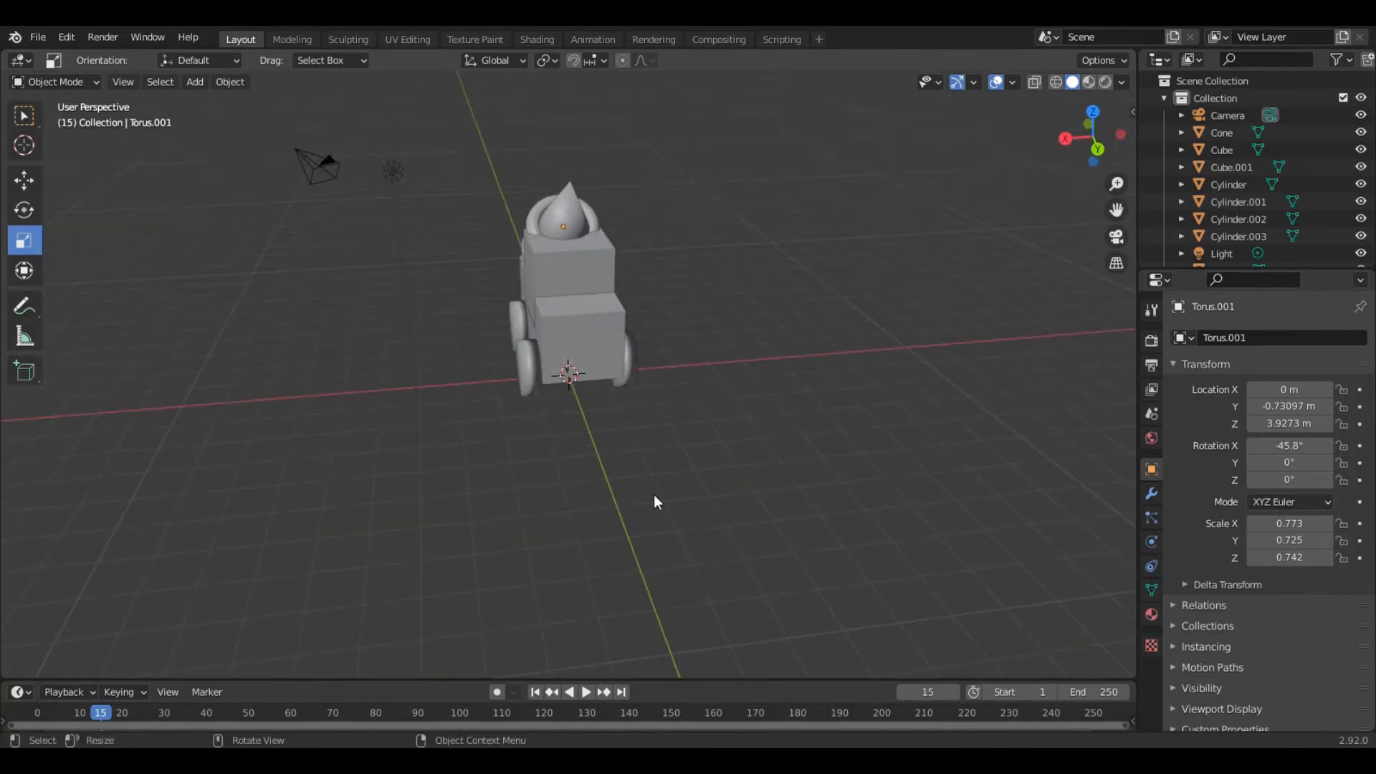
Add a UV sphere and scale it down uniformly to about 0.706.
key(shift+a)
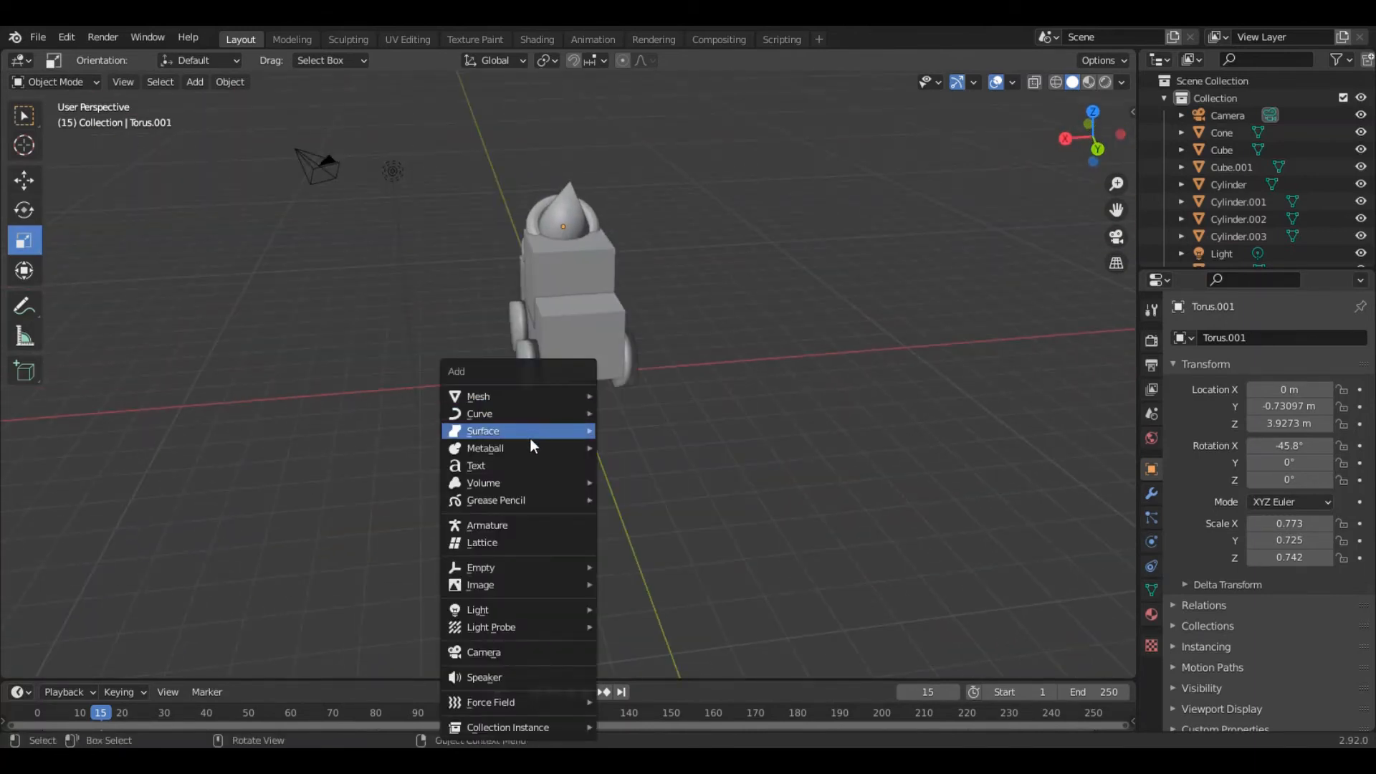
mouse_move(562, 397)
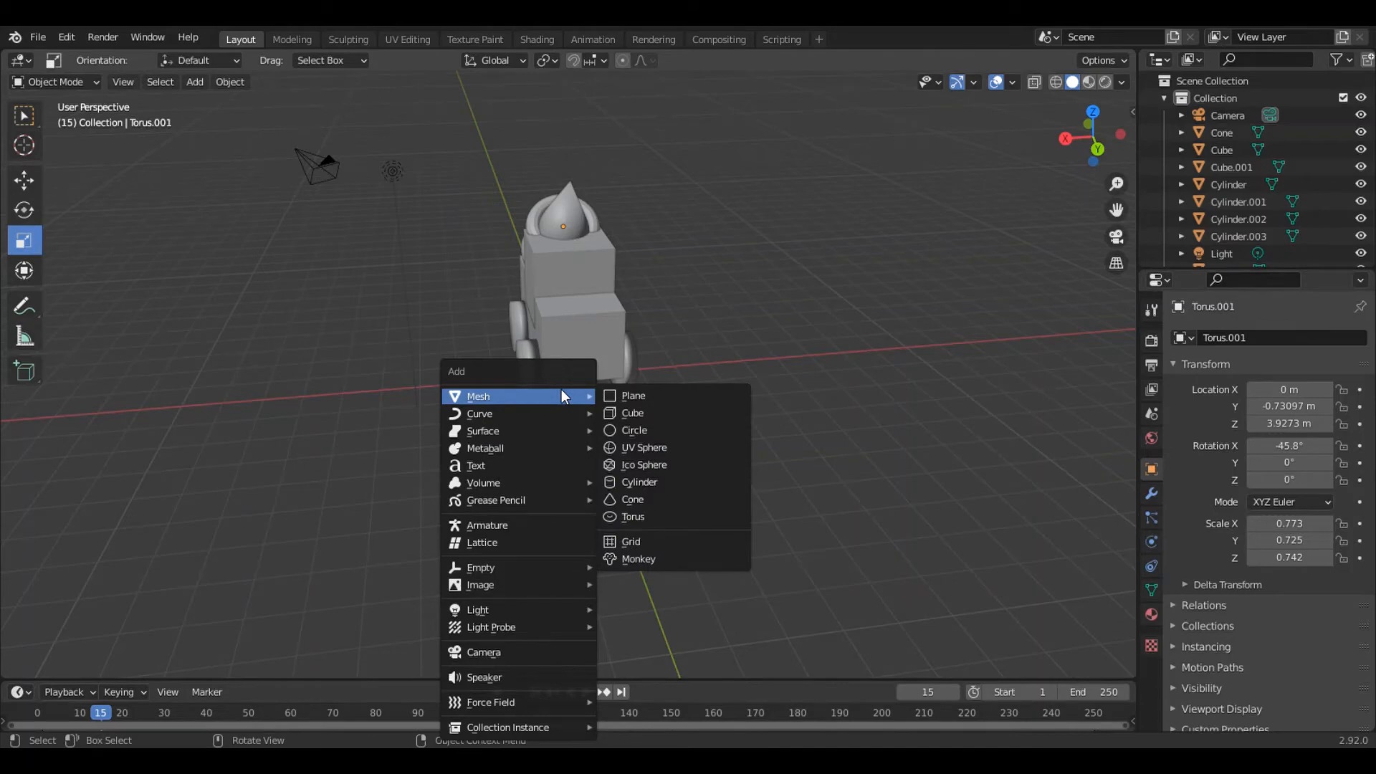
click(633, 446)
middle_drag(632, 443, 644, 372)
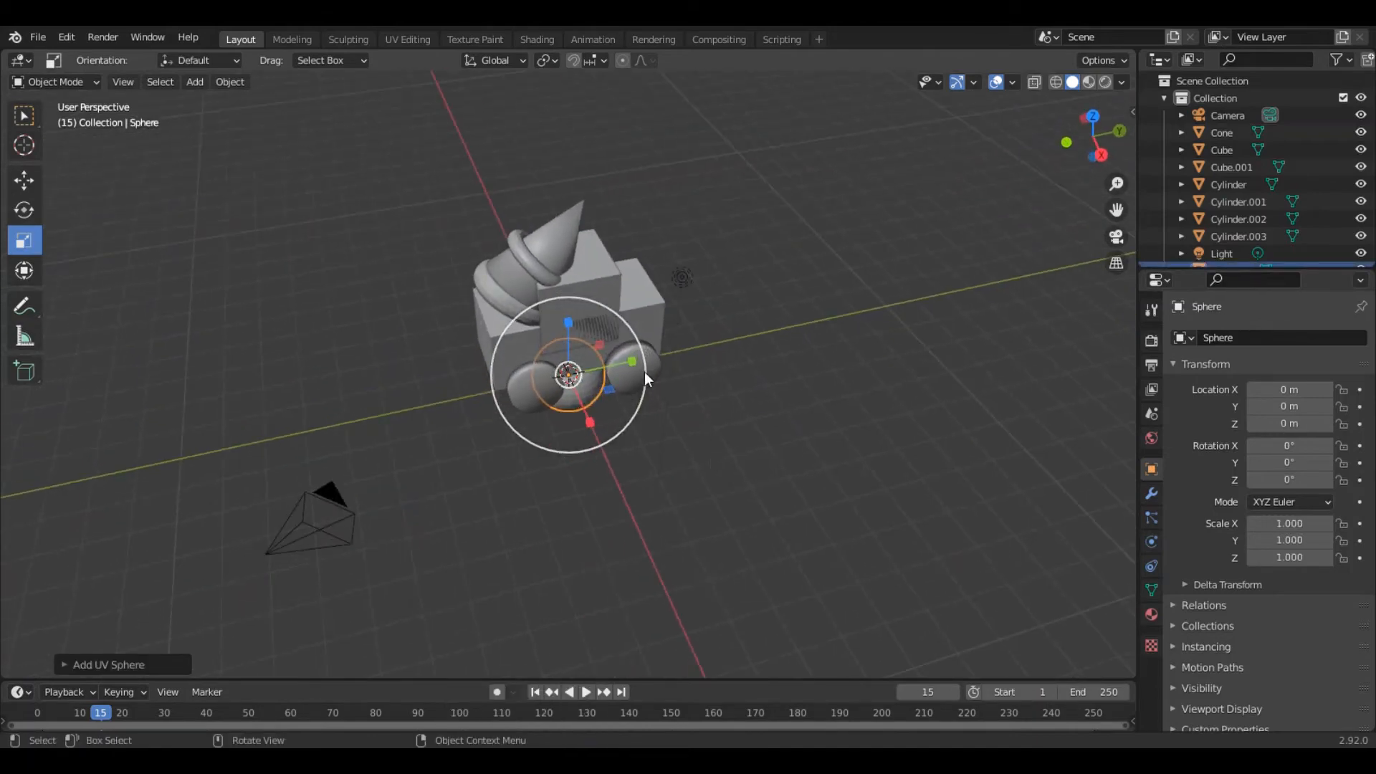
key(s)
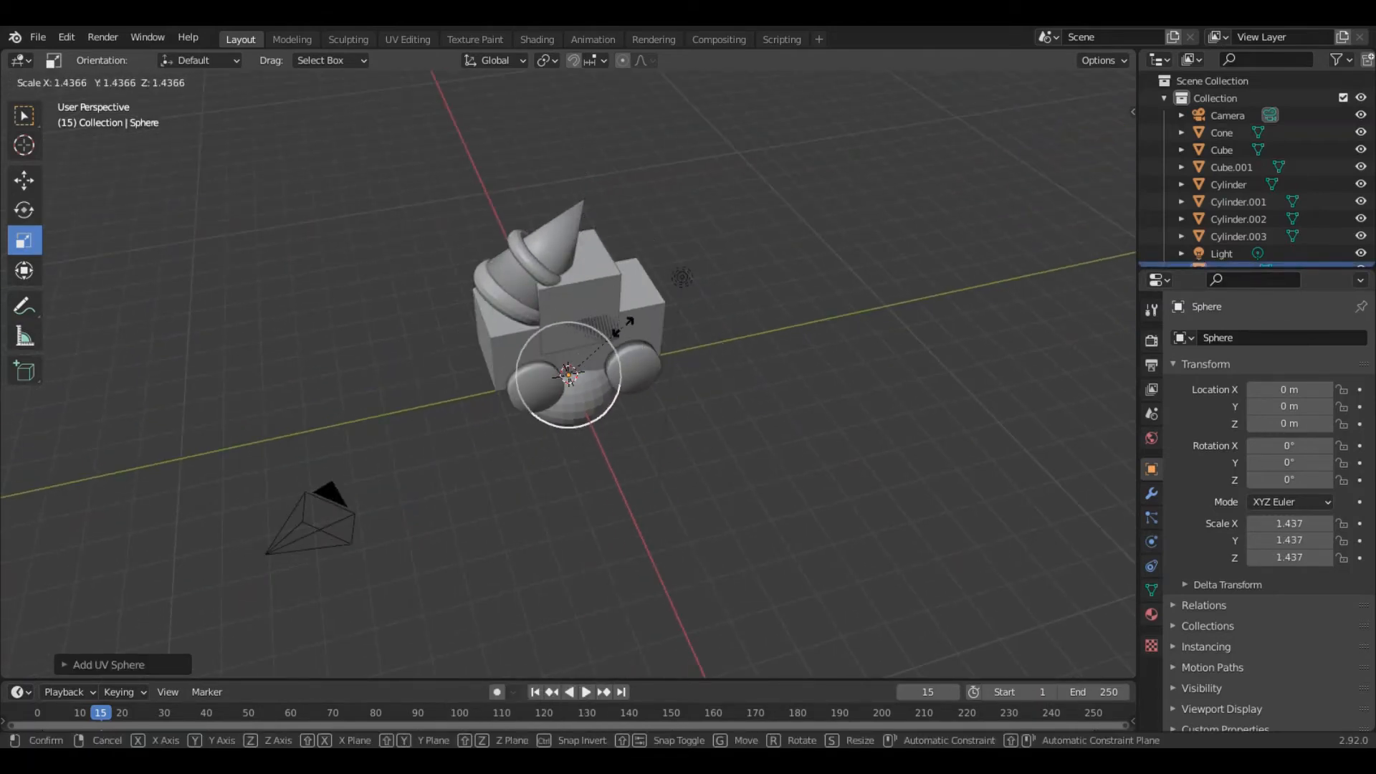
click(557, 329)
Move the sphere to the cone's tip, at about 0.59 m on Y and 4.95 m on Z.
click(24, 179)
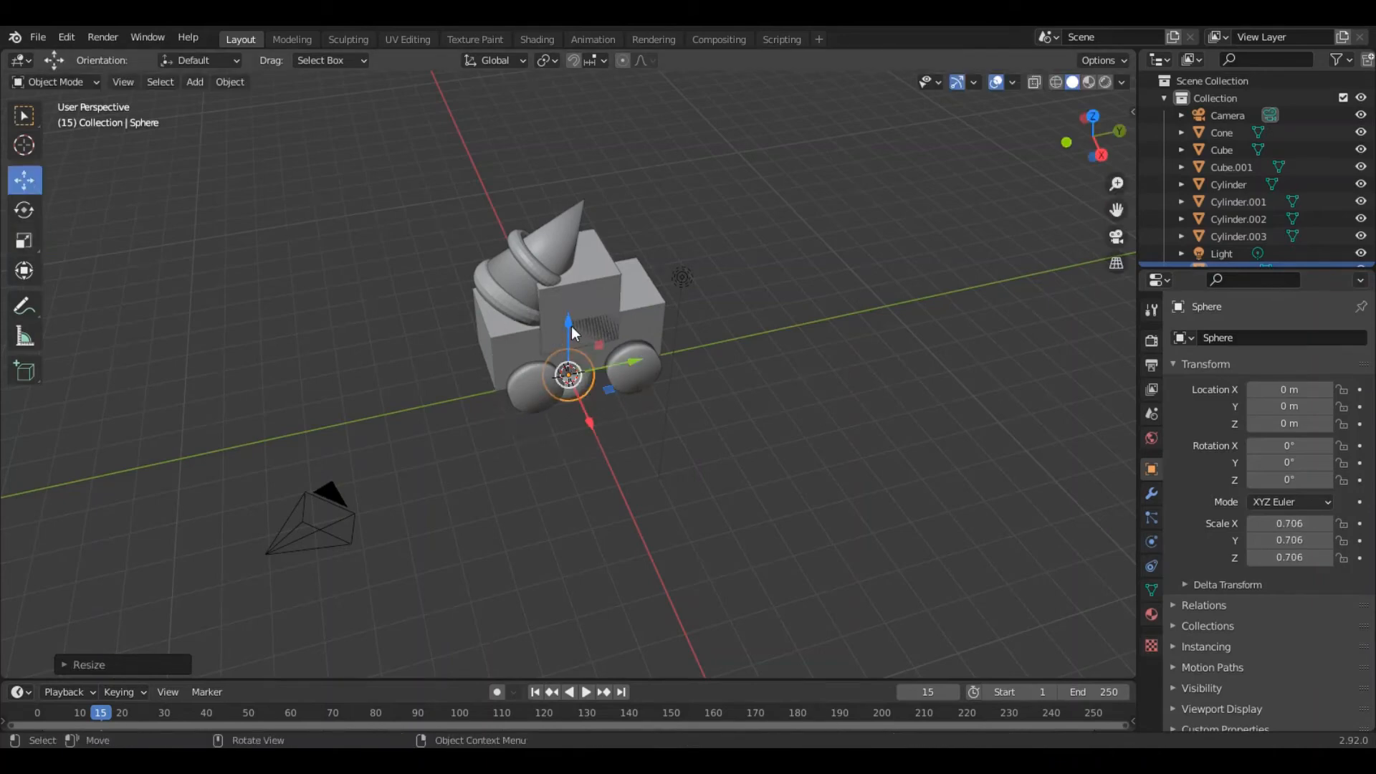
drag(571, 326, 605, 198)
middle_drag(605, 198, 462, 220)
drag(545, 239, 539, 255)
middle_drag(574, 272, 802, 343)
right_click(592, 262)
click(596, 260)
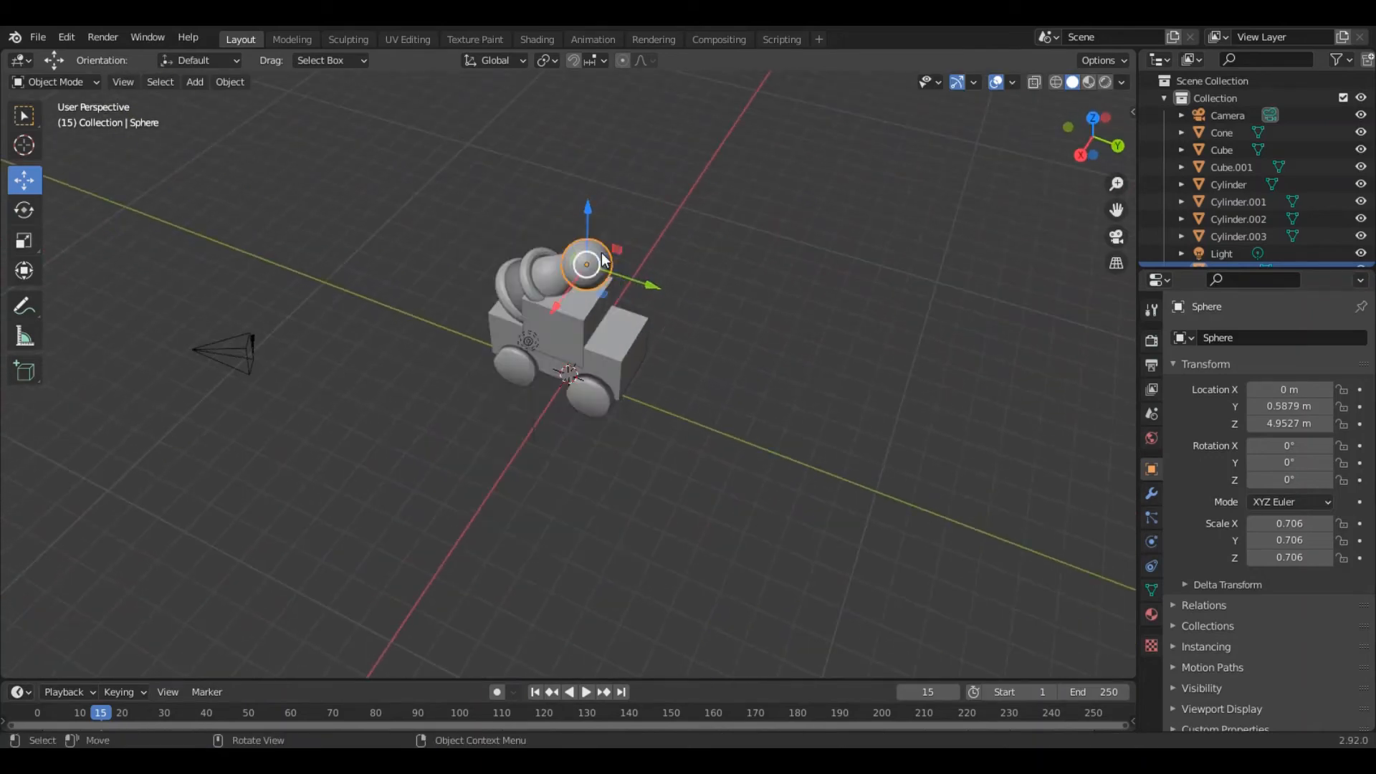
middle_drag(602, 259, 430, 273)
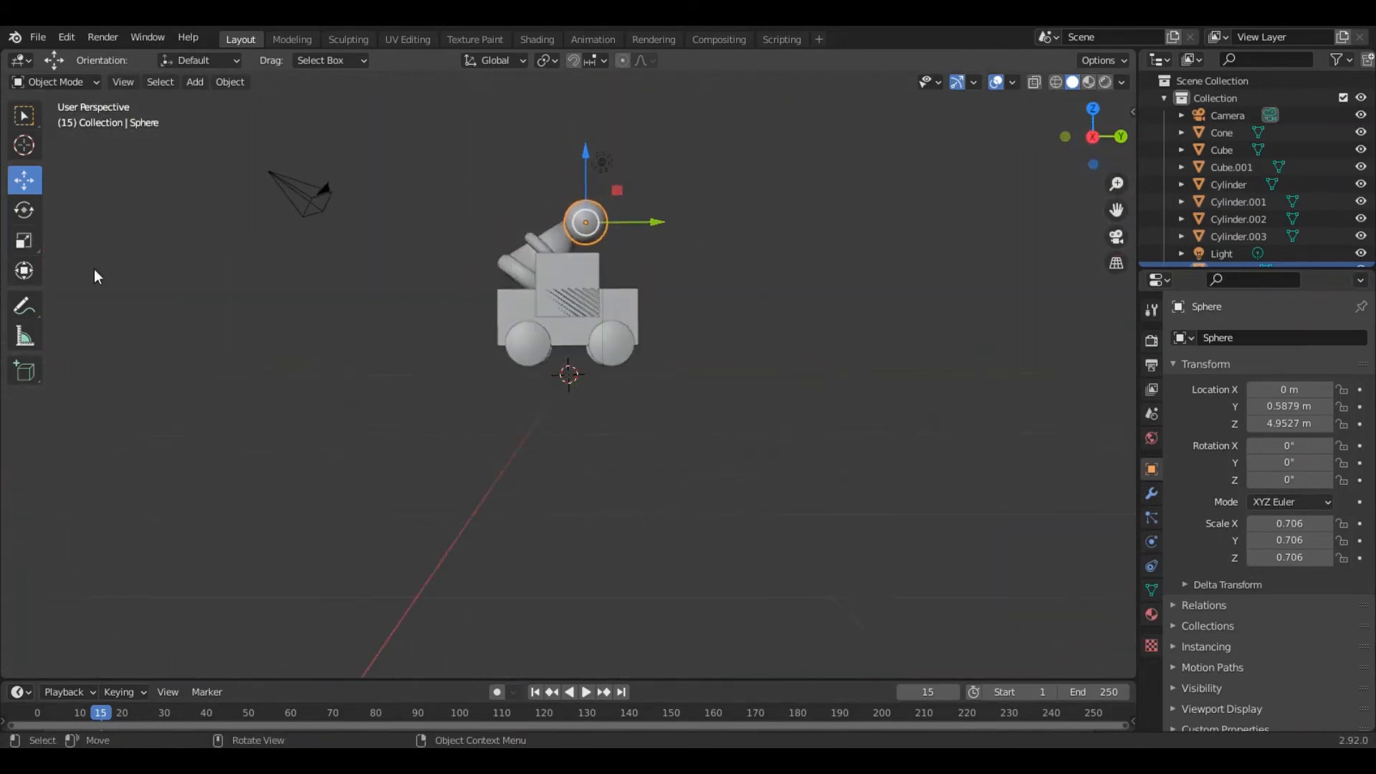
Flatten the sphere into a disc with a scale of about 0.741 on X, 1.167 on Y and 0.182 on Z.
click(24, 241)
middle_drag(216, 358, 312, 394)
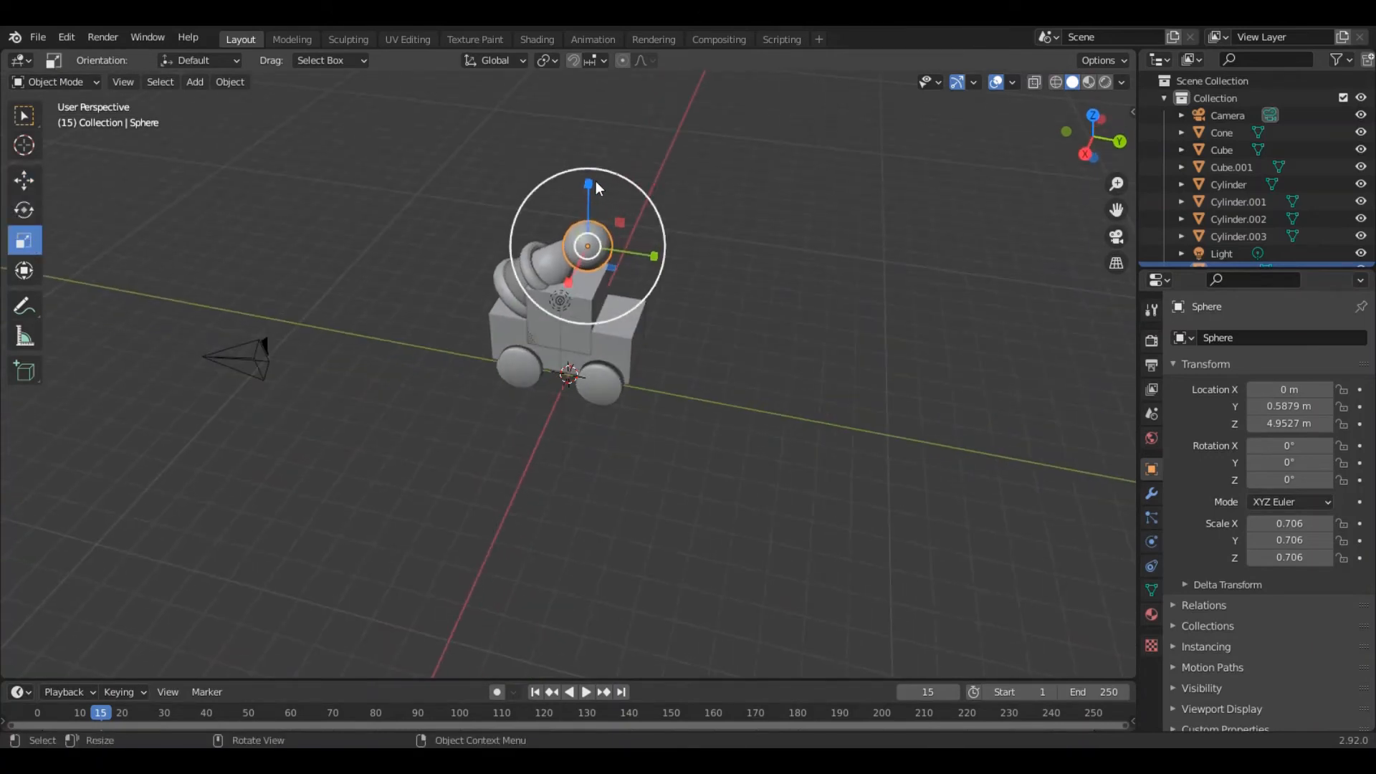
drag(591, 183, 614, 246)
middle_drag(615, 246, 676, 273)
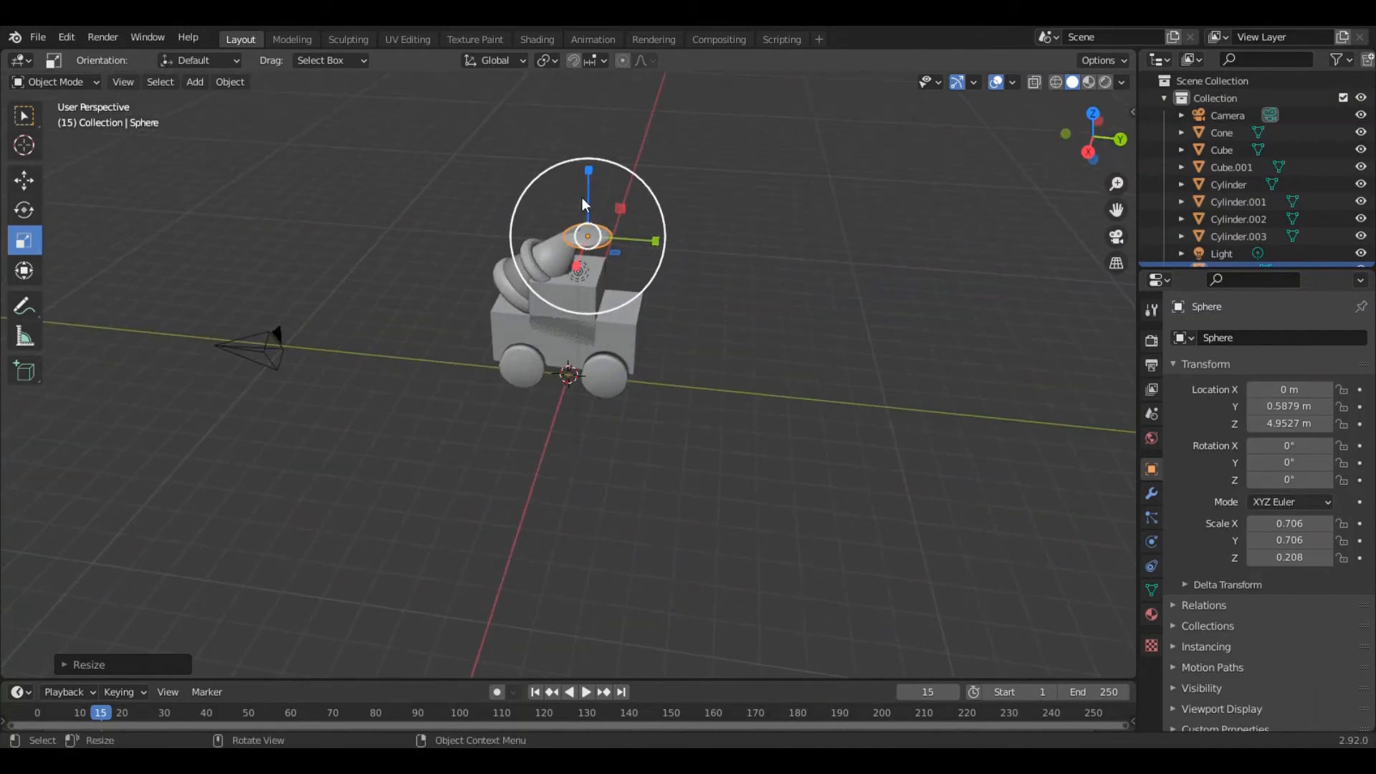
mouse_move(590, 173)
mouse_down()
mouse_move(571, 240)
mouse_move(594, 192)
mouse_up()
middle_drag(594, 192, 656, 181)
drag(656, 218, 689, 222)
middle_drag(627, 296, 504, 329)
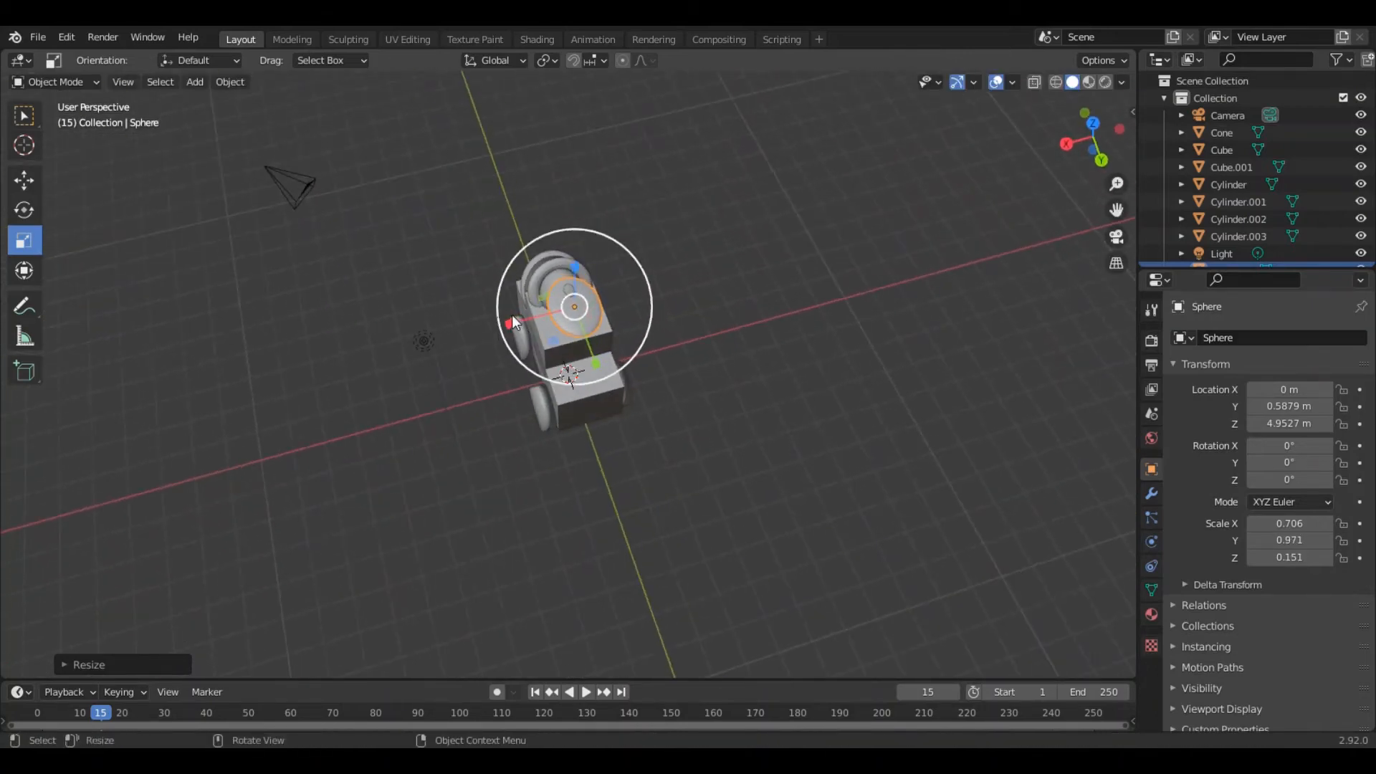
mouse_move(513, 323)
mouse_down()
mouse_move(448, 327)
mouse_move(519, 311)
mouse_up()
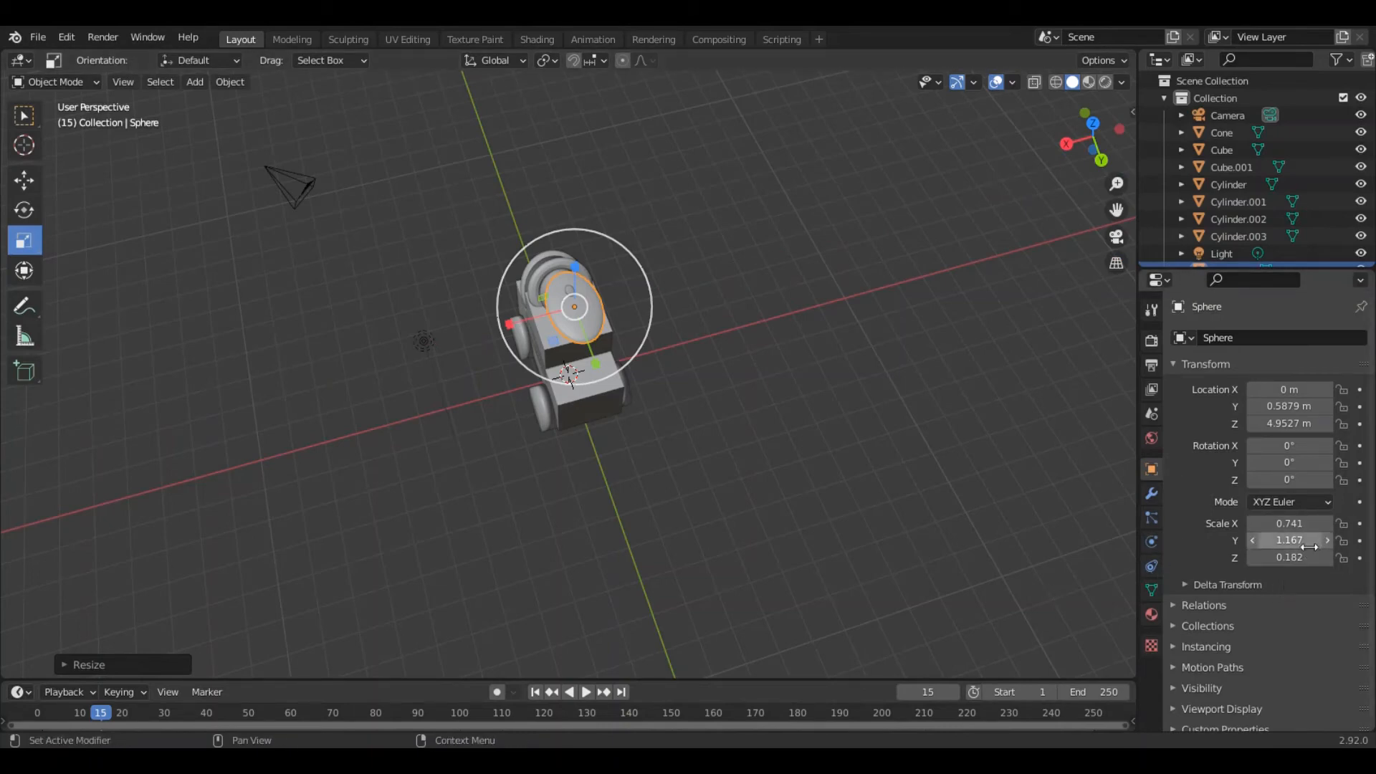
Set the sphere's X scale to 1.67.
double_click(1294, 523)
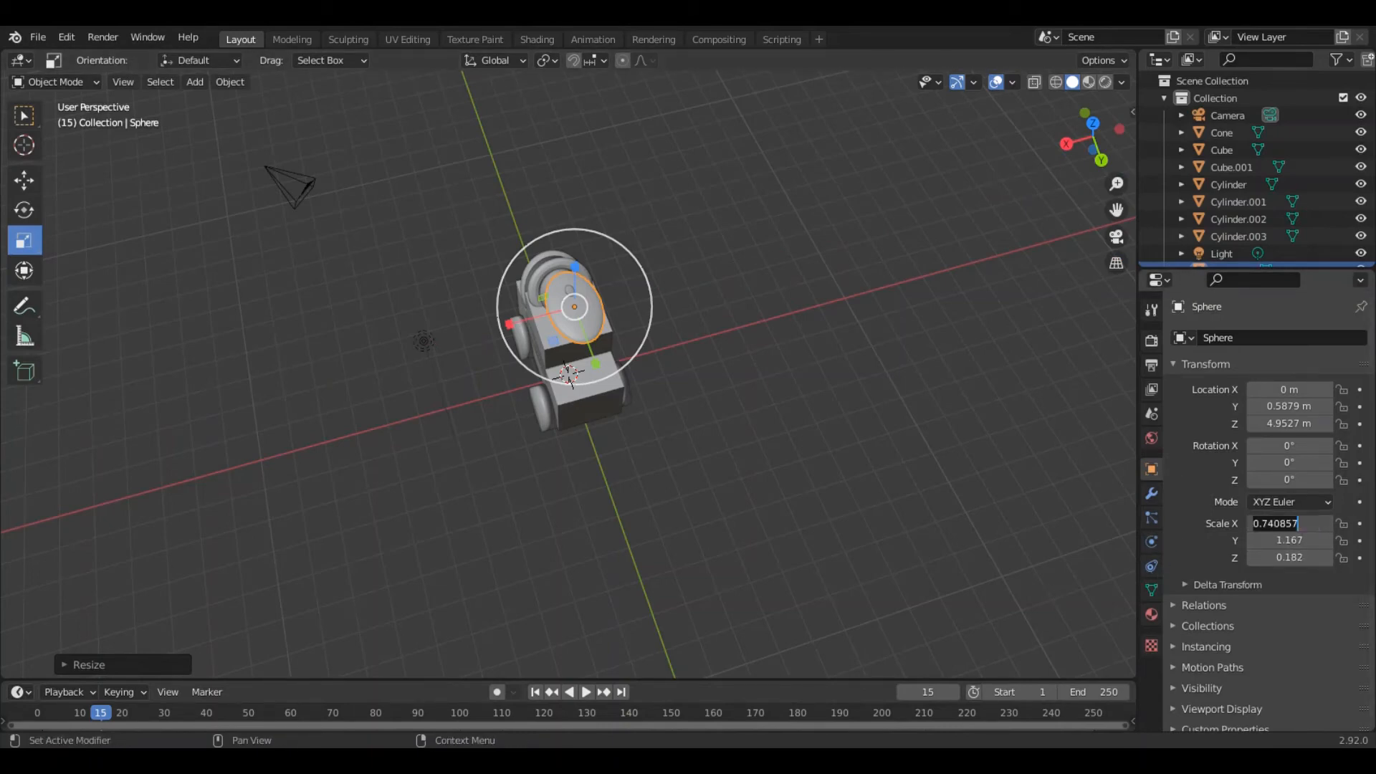
text(1.67)
key(Return)
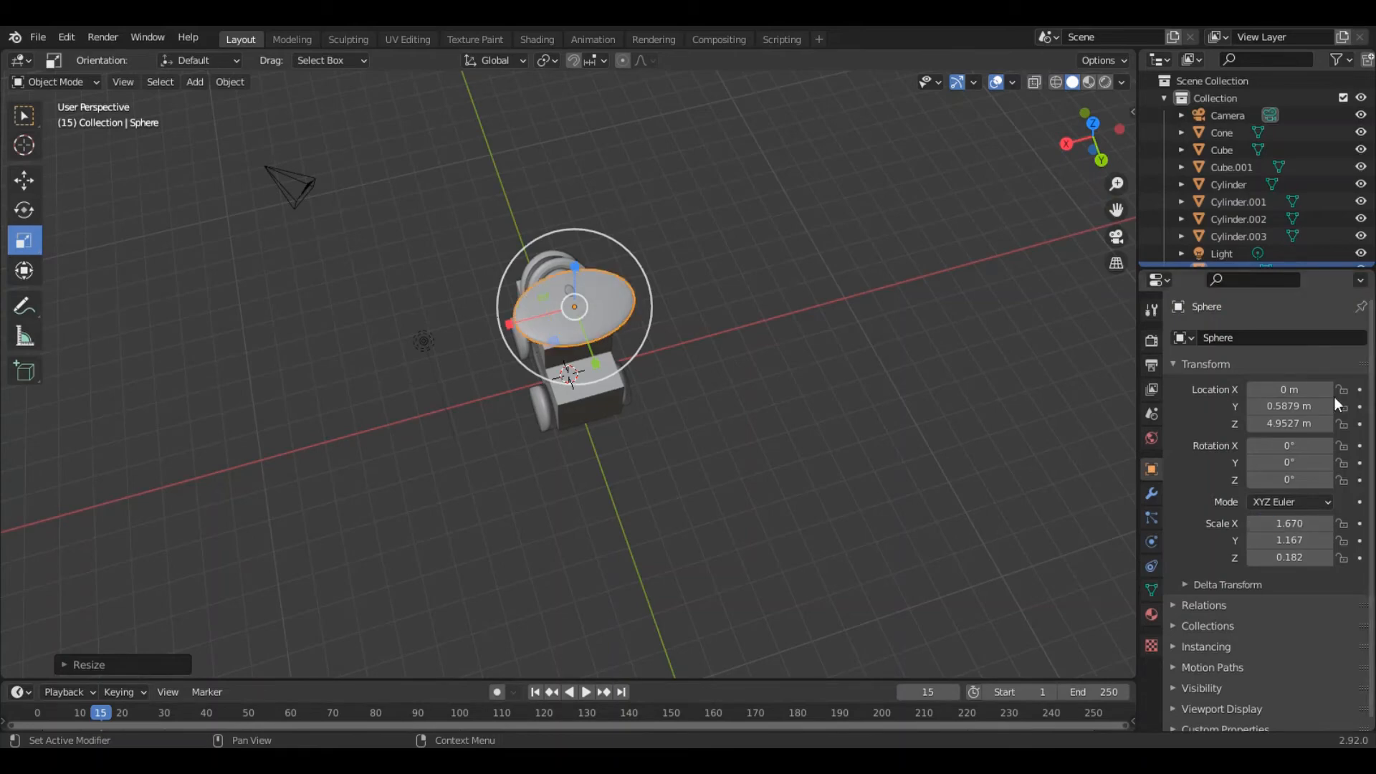
Set the flattened sphere's X scale to 1.167 so the disc is round.
click(1305, 522)
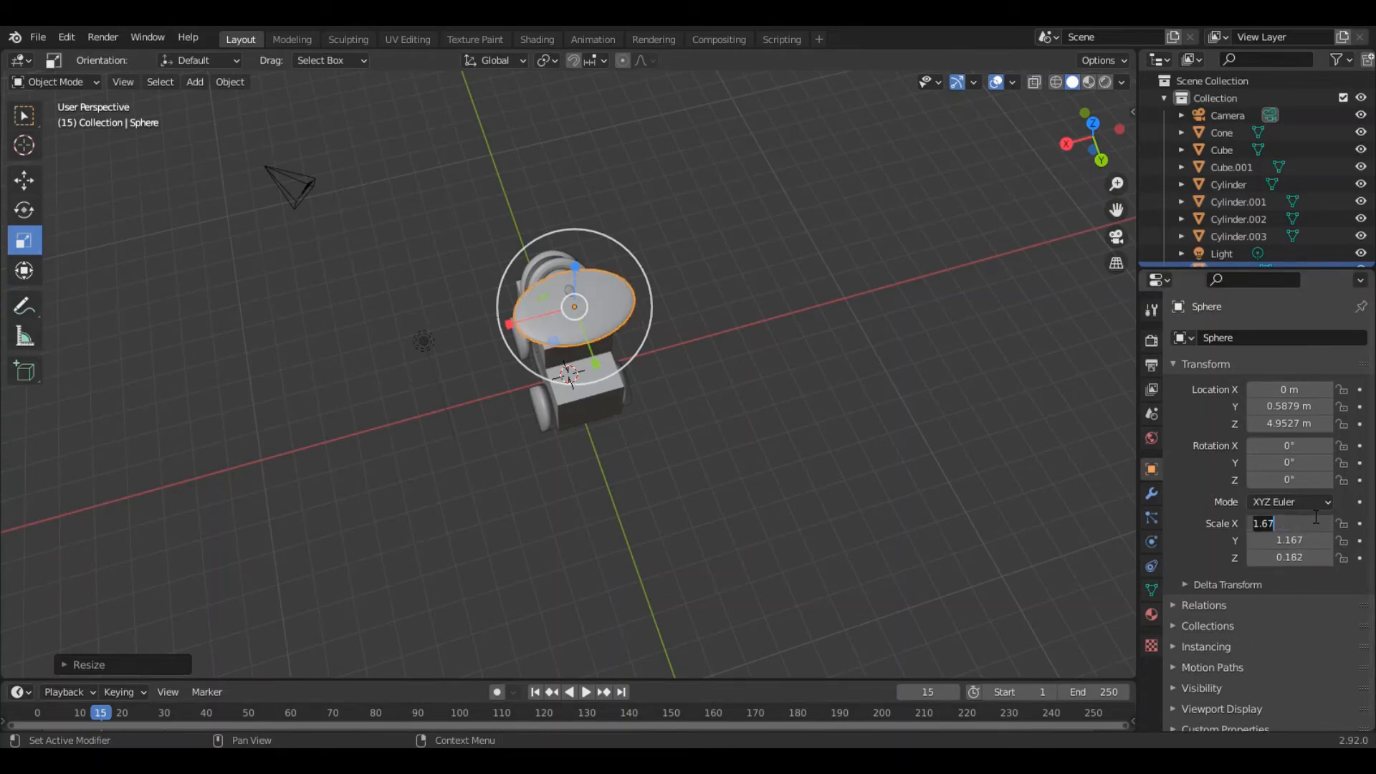
text(1)
text(.167)
key(Return)
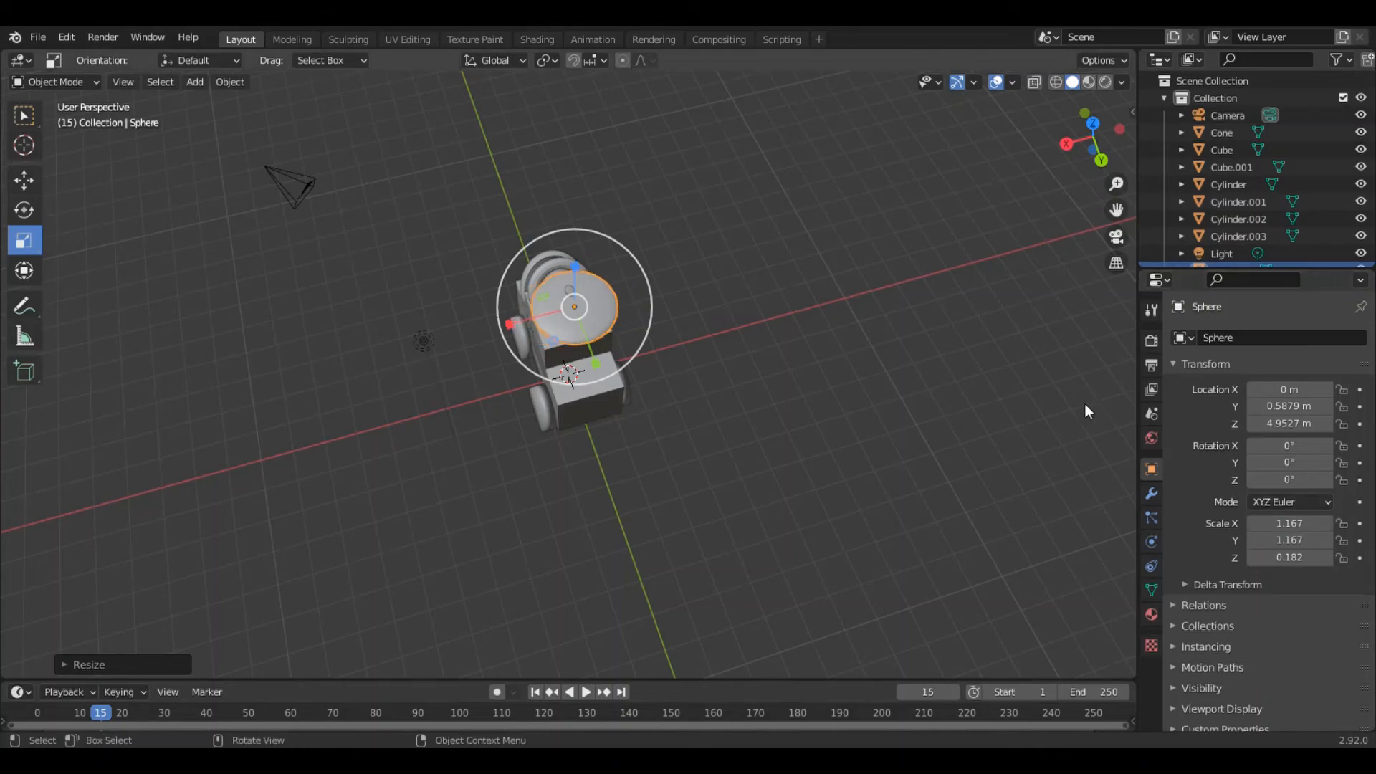
Tilt the flattened sphere to about -43.5° on X.
middle_drag(1085, 403, 3, 308)
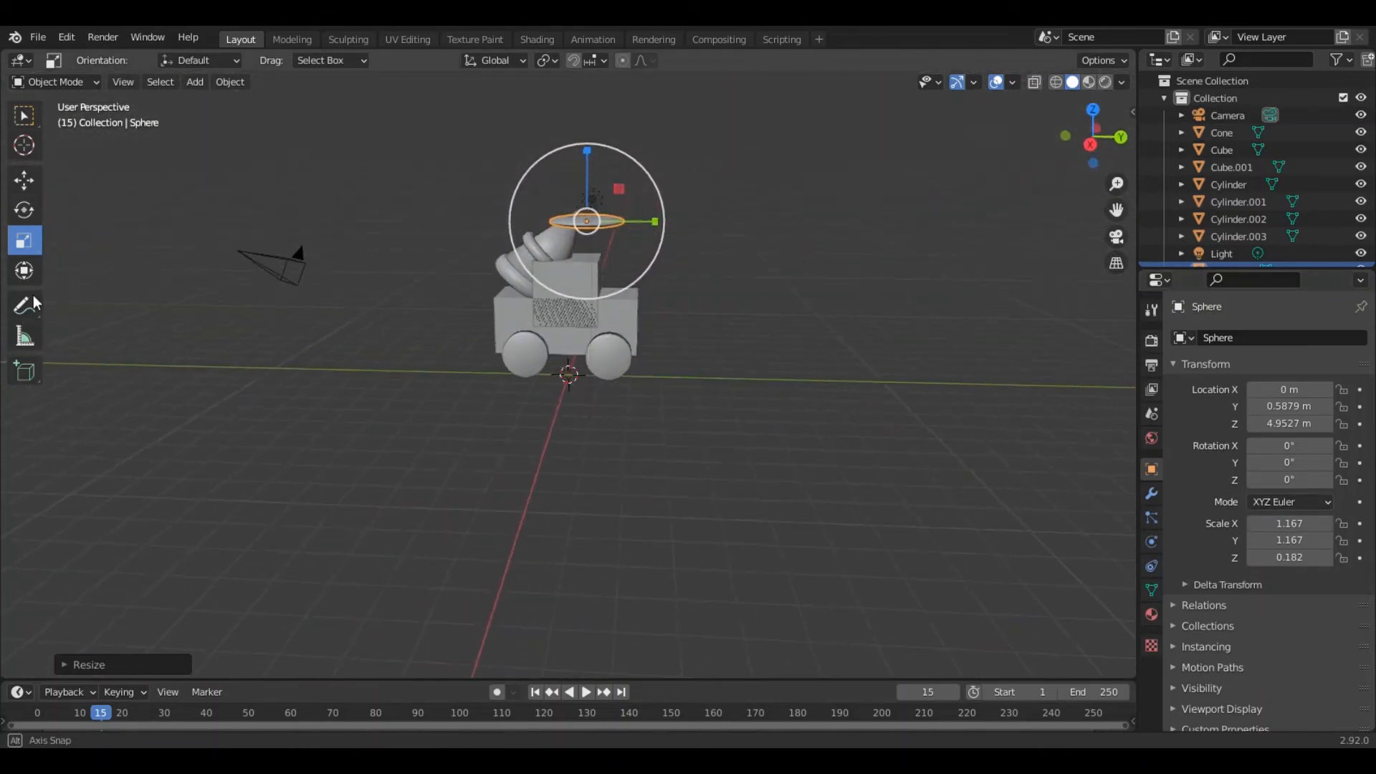
click(24, 210)
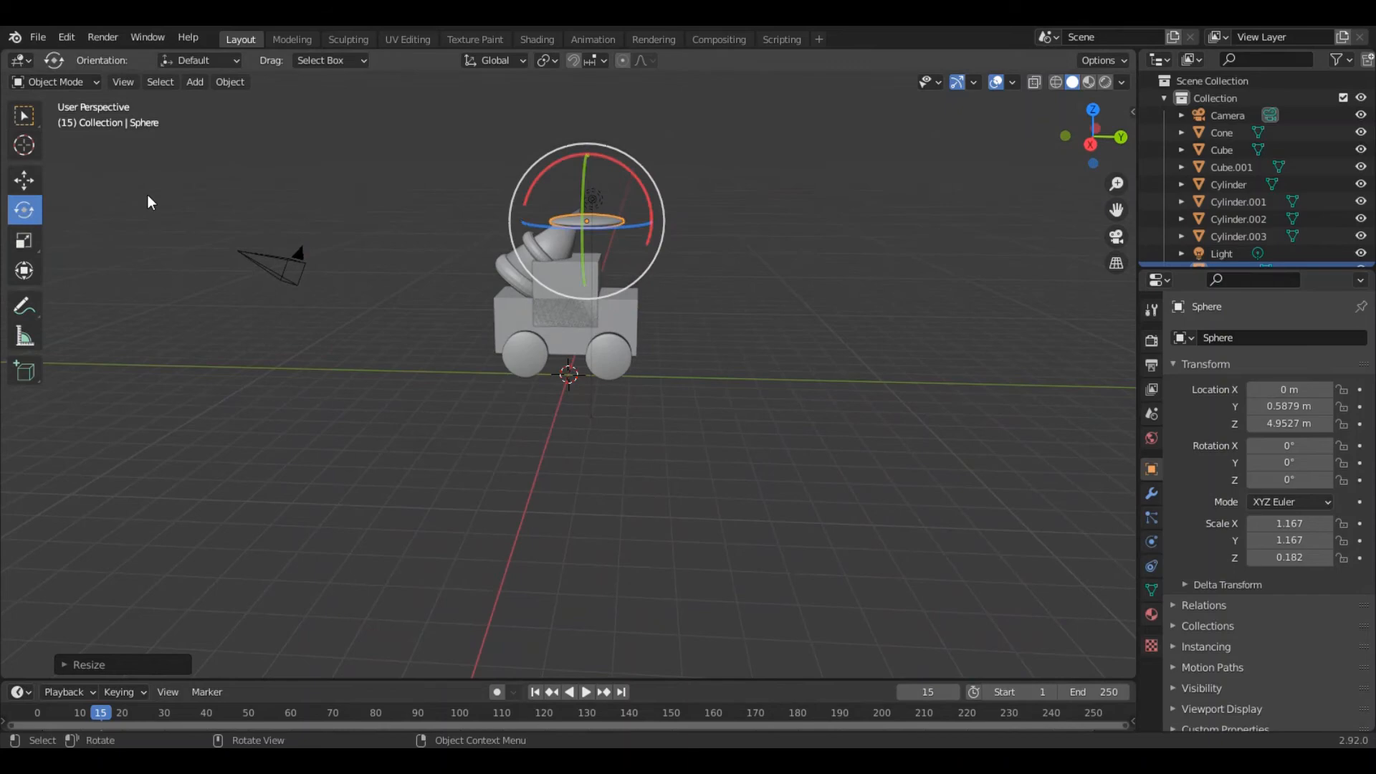
click(635, 175)
click(599, 229)
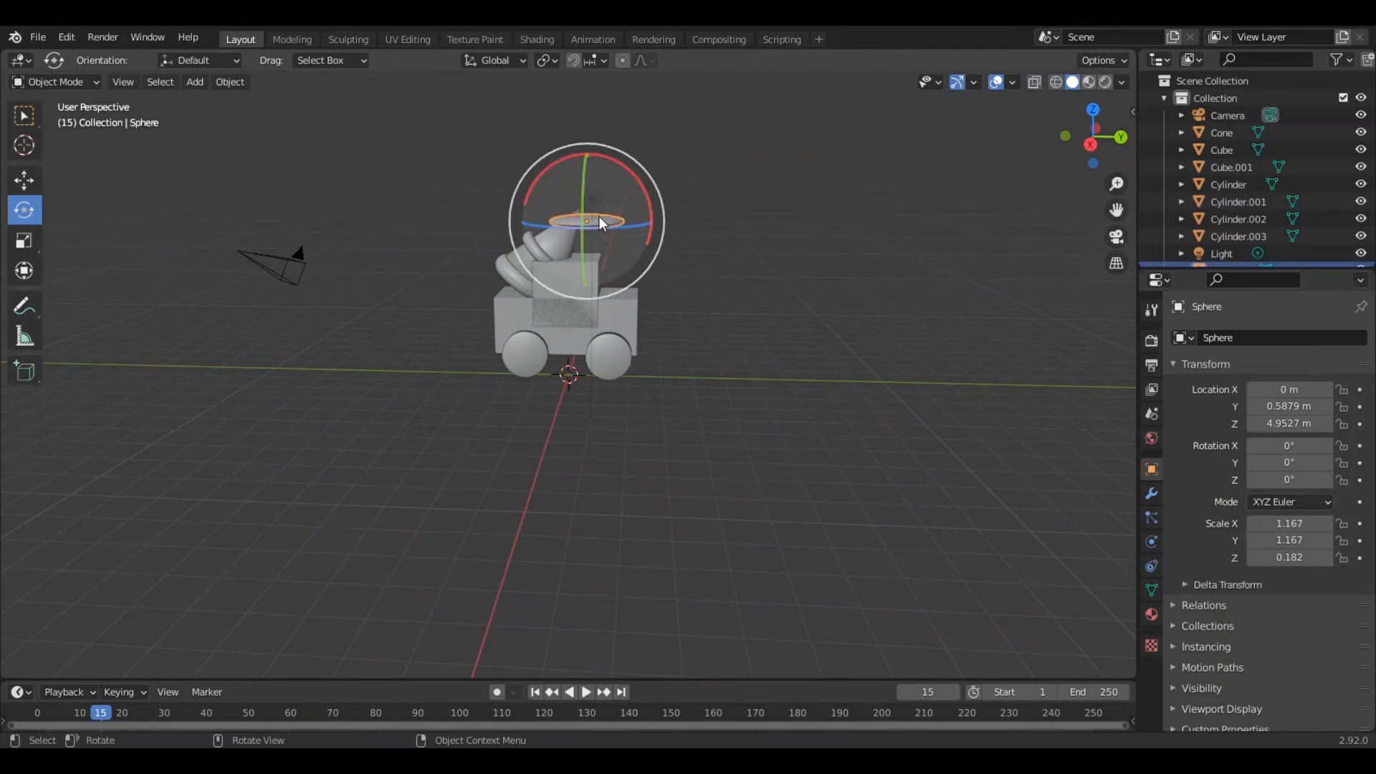
drag(630, 172, 656, 214)
middle_drag(736, 218, 769, 233)
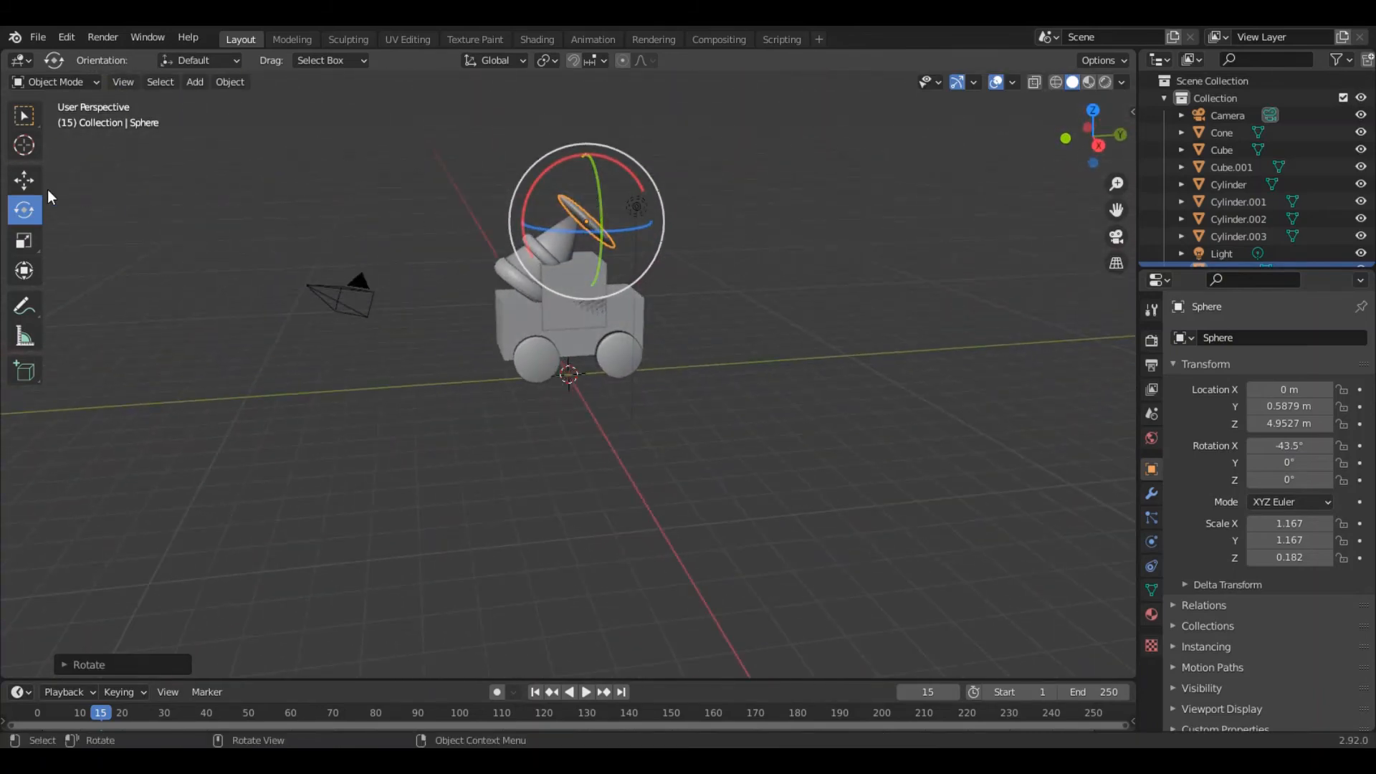
Move the tilted disc onto the cone, at about 0.02 m on Y and 4.86 m on Z.
click(23, 180)
drag(582, 179, 588, 167)
drag(654, 213, 630, 212)
middle_drag(630, 212, 733, 240)
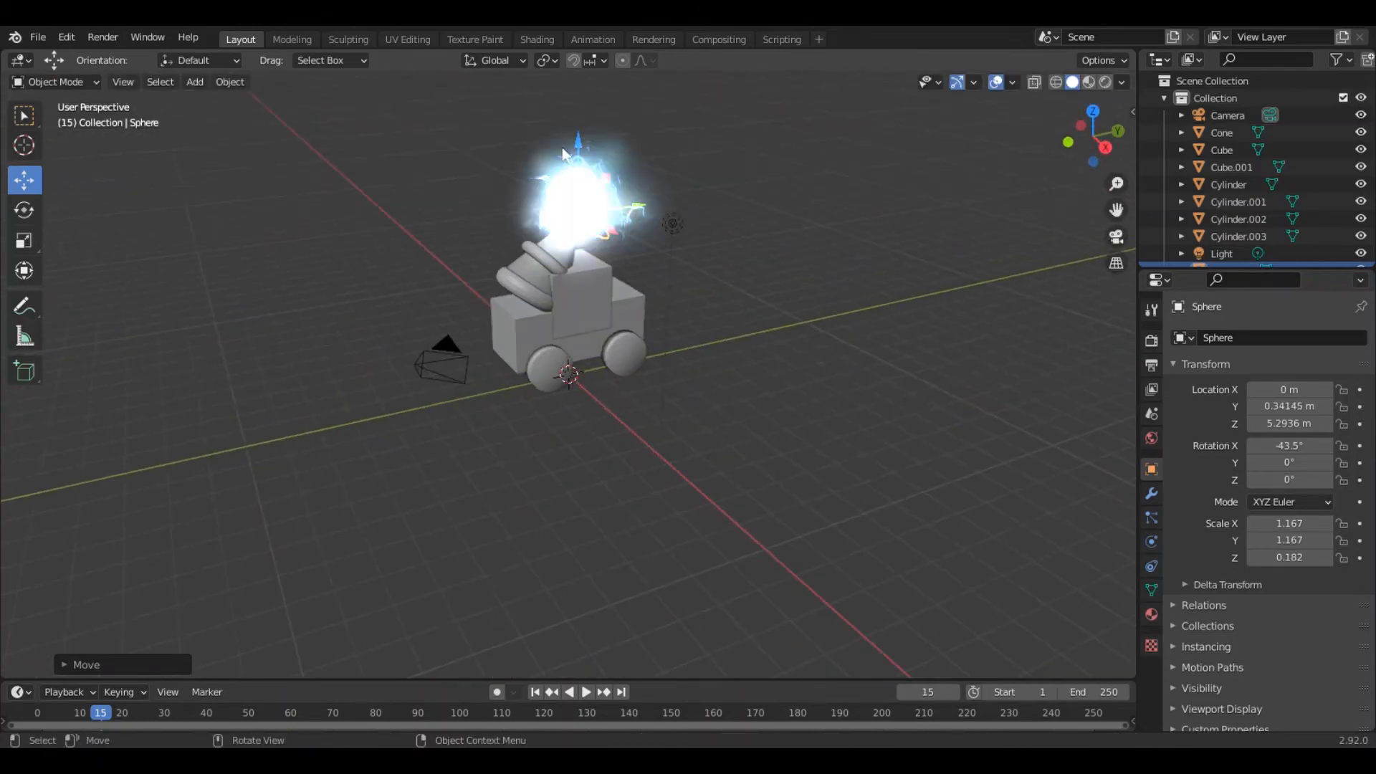
drag(586, 152, 586, 153)
middle_drag(586, 153, 572, 276)
drag(561, 300, 567, 298)
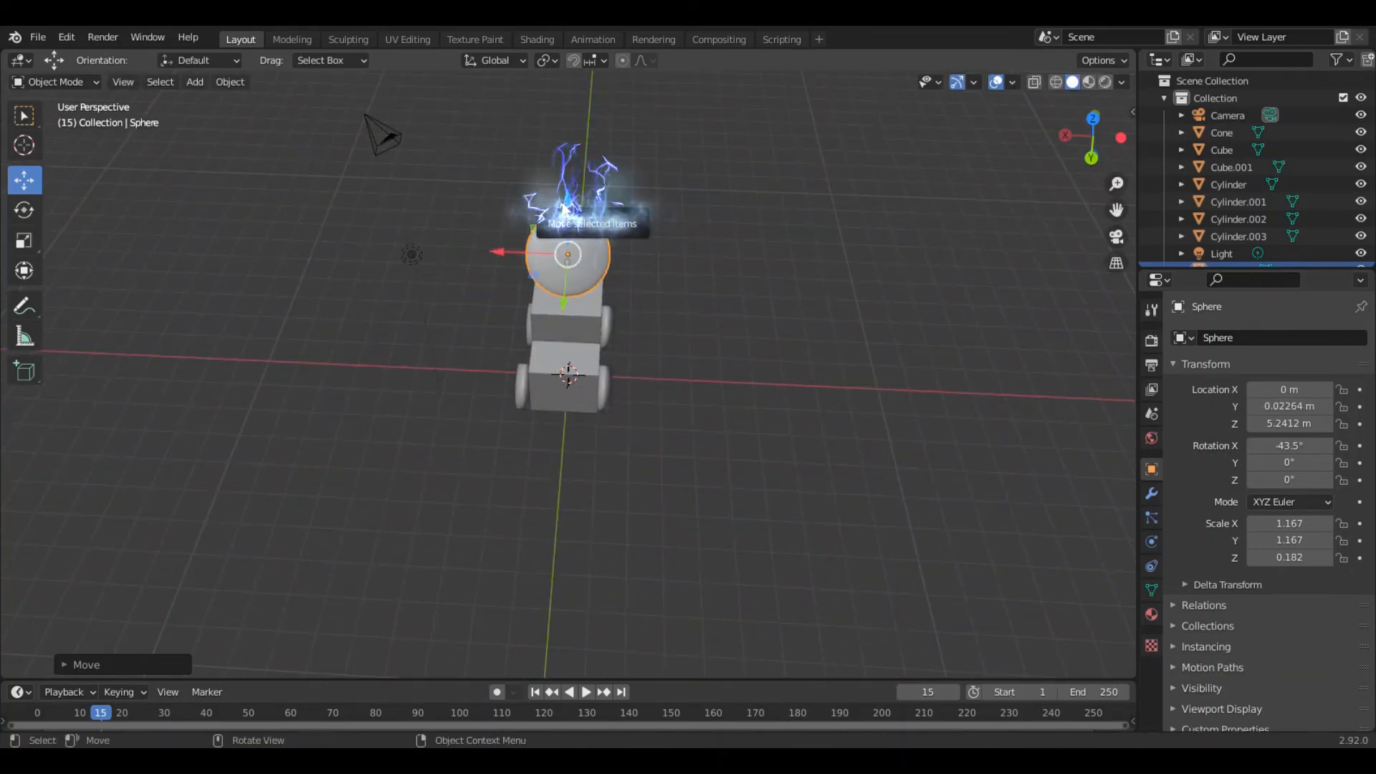
drag(571, 215, 572, 226)
middle_drag(732, 329, 502, 322)
middle_drag(683, 395, 1014, 347)
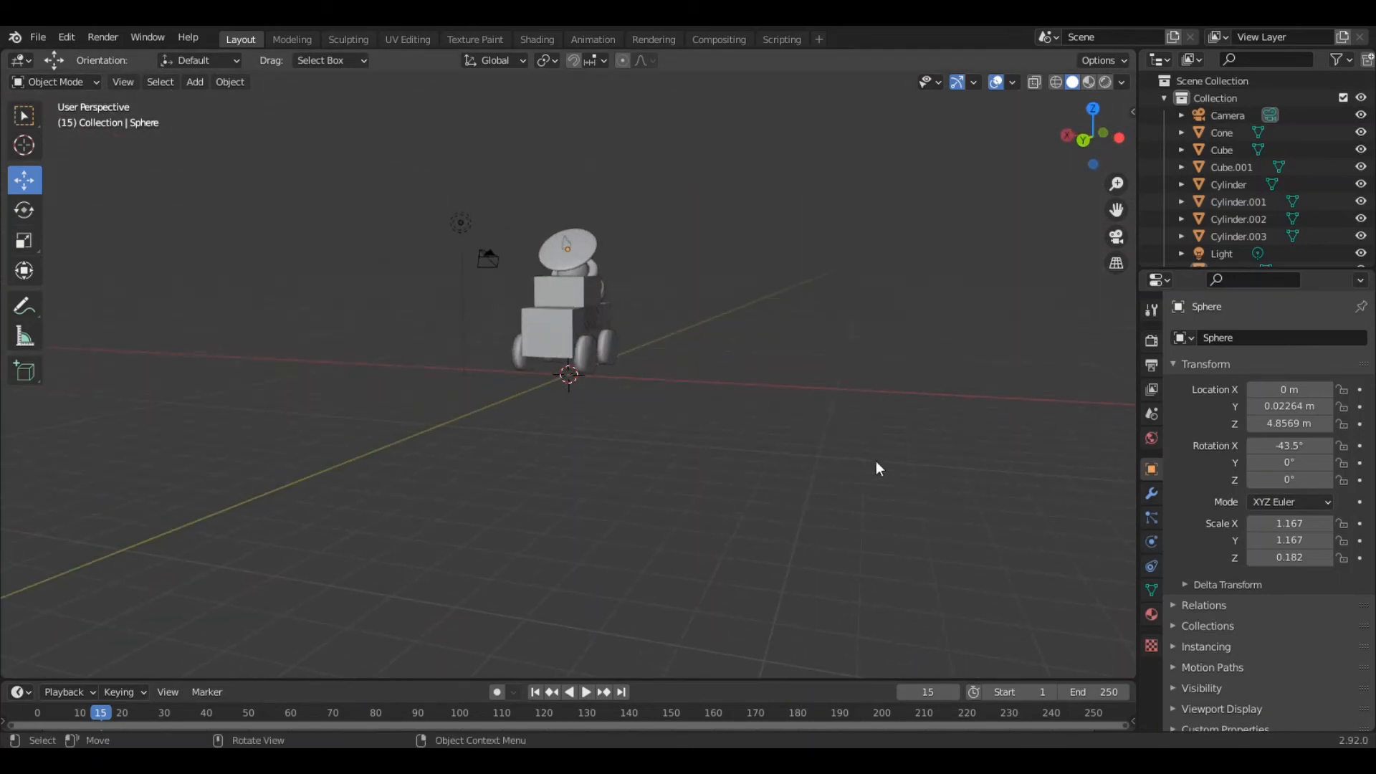
middle_drag(894, 350, 408, 398)
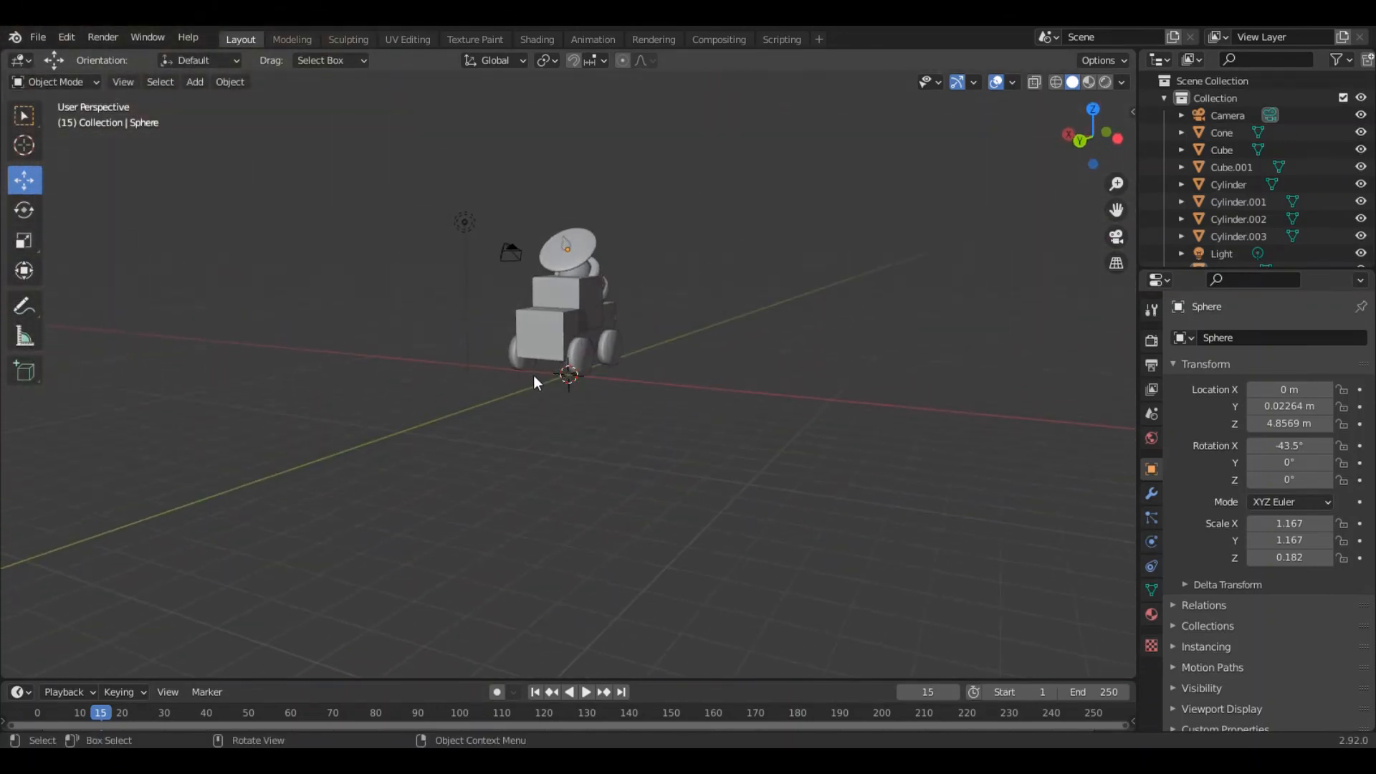